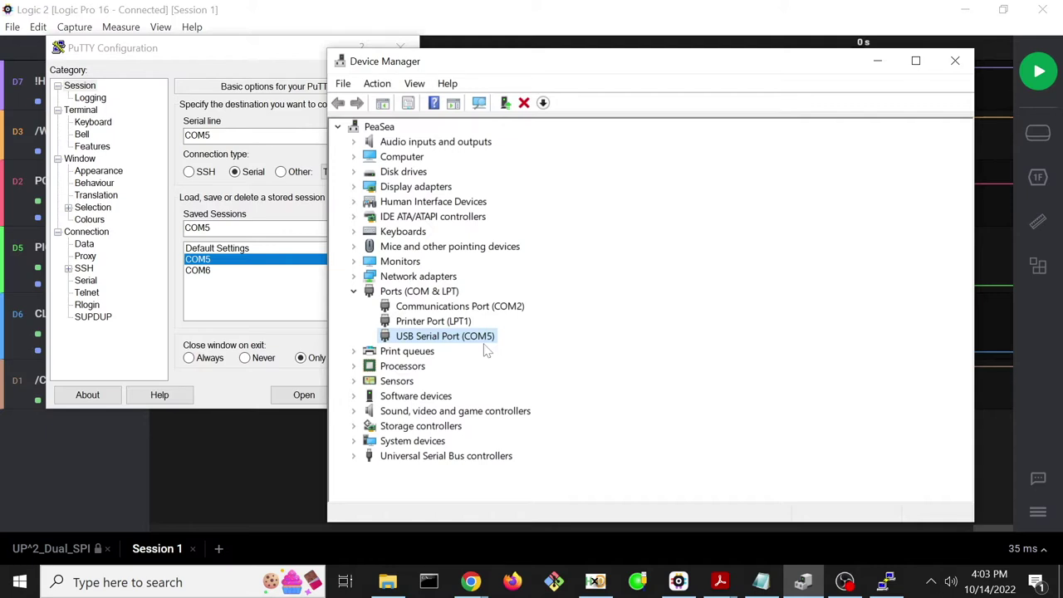
# Open the saved COM5 PuTTY serial session at 115200 baud.
pyautogui.click(214, 48)
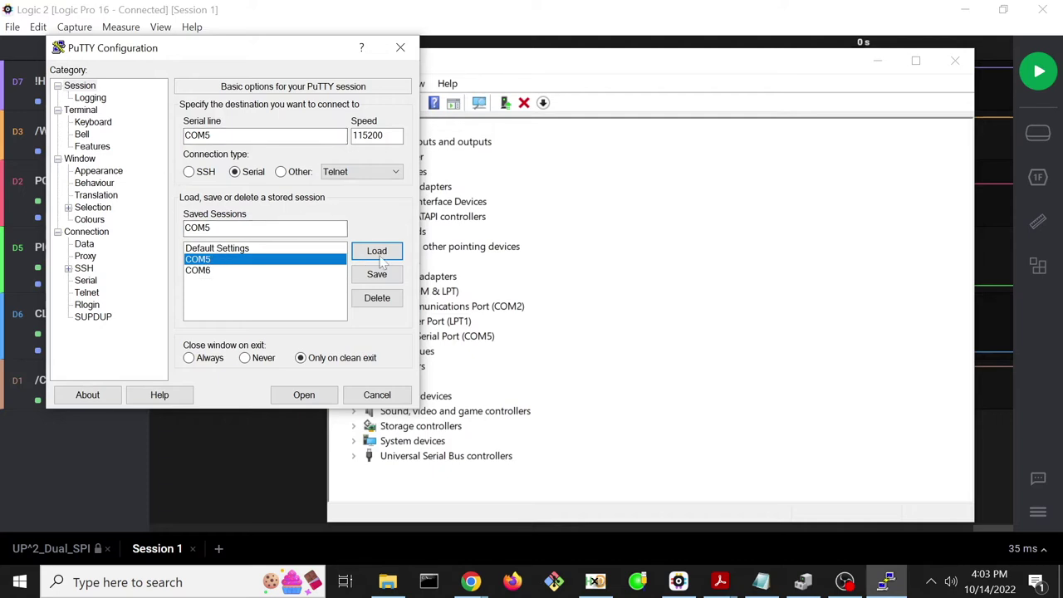
pyautogui.click(352, 138)
pyautogui.click(334, 396)
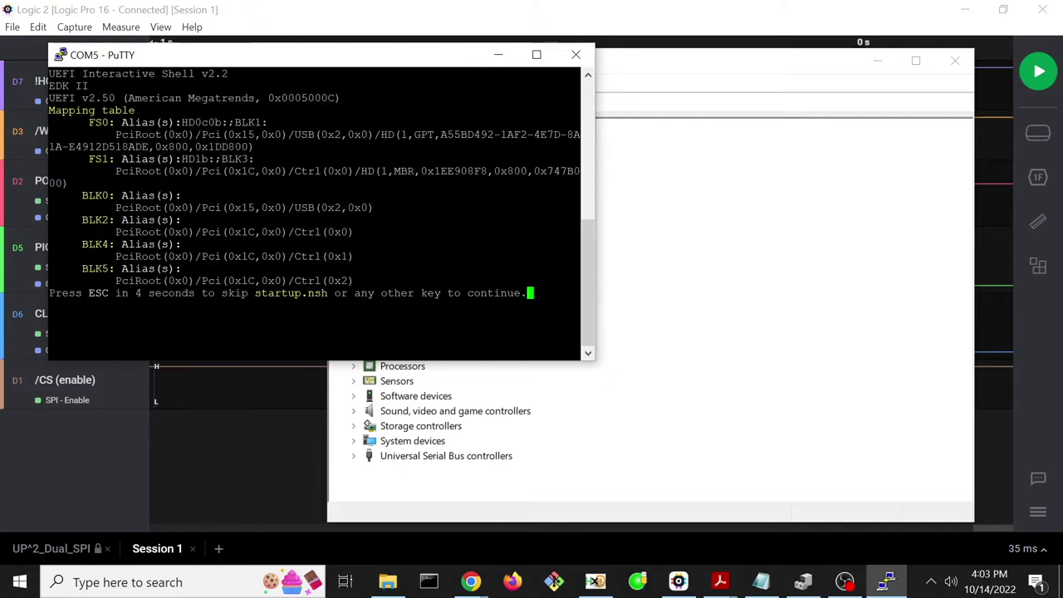
# Skip startup.nsh and switch to the fs0: file system.
pyautogui.press('Escape')
pyautogui.write('fs0:')
pyautogui.press('Return')
# Change into the chipsec-1.7.3 folder using Tab completion.
pyautogui.write('cd chipsec-master_3-18-2017')
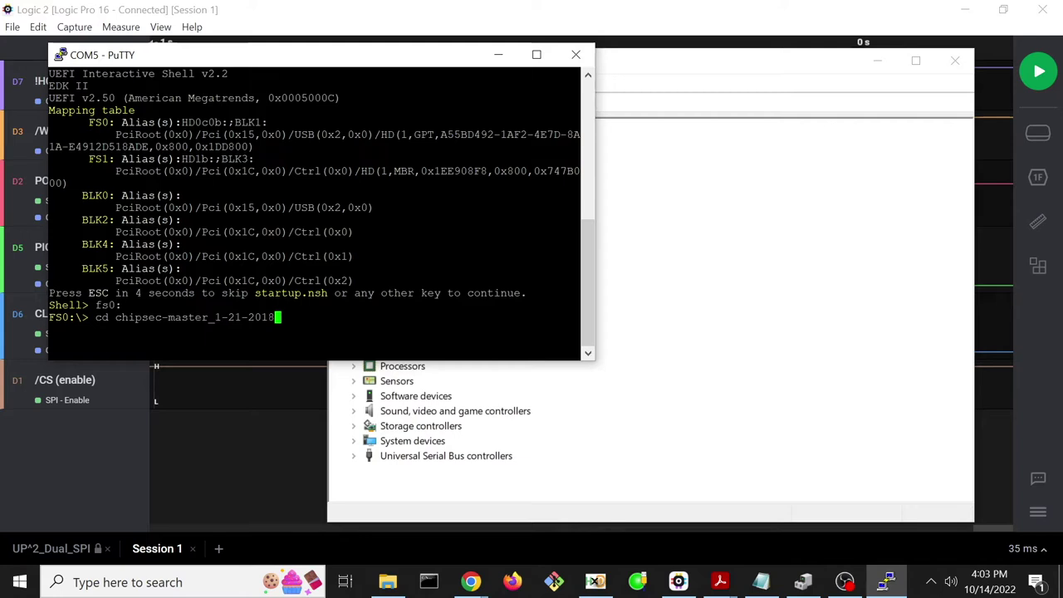
pyautogui.press('Tab')
pyautogui.press('Return')
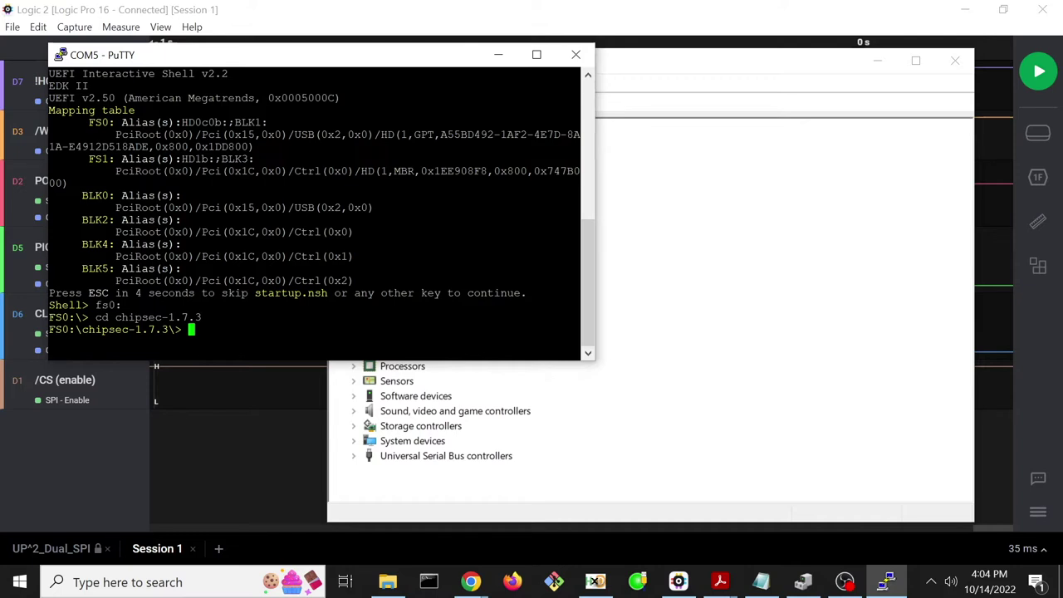
pyautogui.write('py')
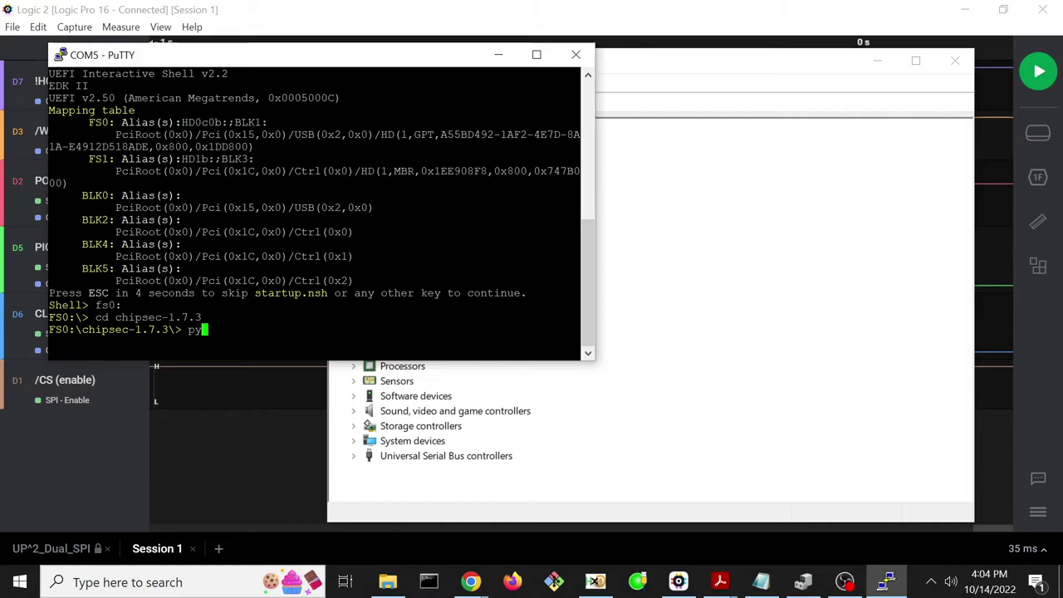
# Run 'python chipsec_util.py help' to list chipsec_util's commands.
pyautogui.write('thon ')
pyautogui.write('chipsec-manual.pdf')
pyautogui.press('Tab')
pyautogui.press('Tab')
pyautogui.write('help')
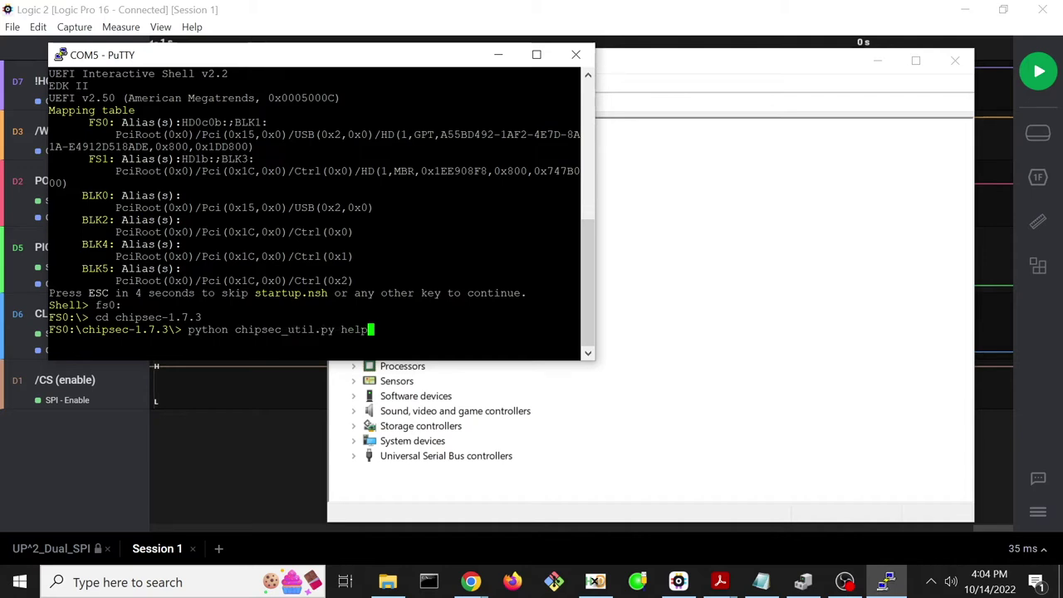
pyautogui.press('Return')
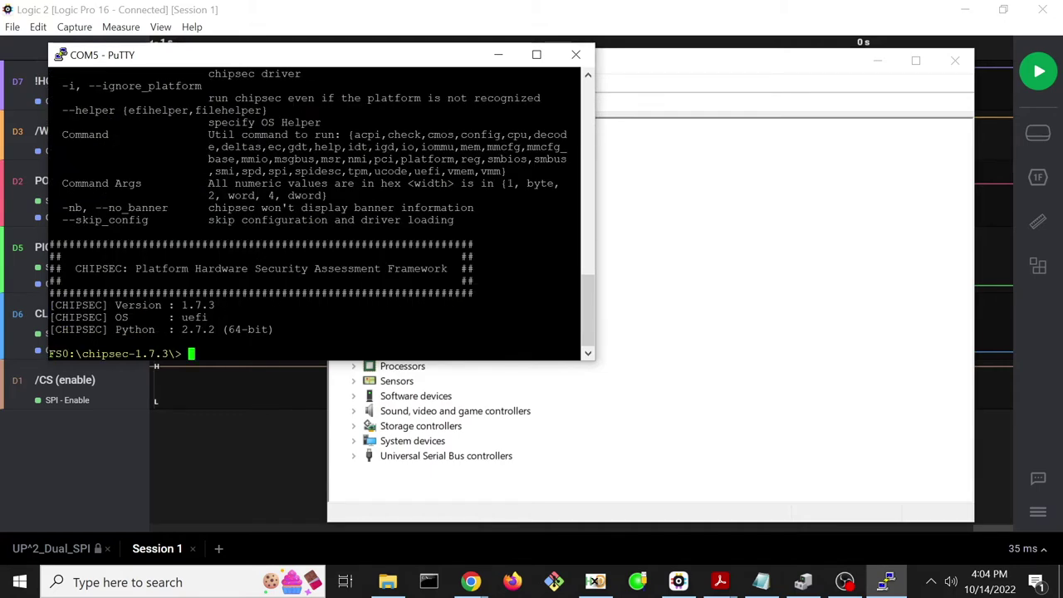
# Highlight the available command list and the spi command in it.
pyautogui.moveTo(354, 133); pyautogui.dragTo(506, 171)
pyautogui.click(507, 171)
pyautogui.moveTo(295, 171)
pyautogui.mouseDown()
pyautogui.moveTo(267, 171)
pyautogui.moveTo(288, 171)
pyautogui.mouseUp()
pyautogui.click(267, 171)
# Run 'python chipsec_util.py spi help' and highlight the example spi read command.
pyautogui.write('python chipsec_util.py help')
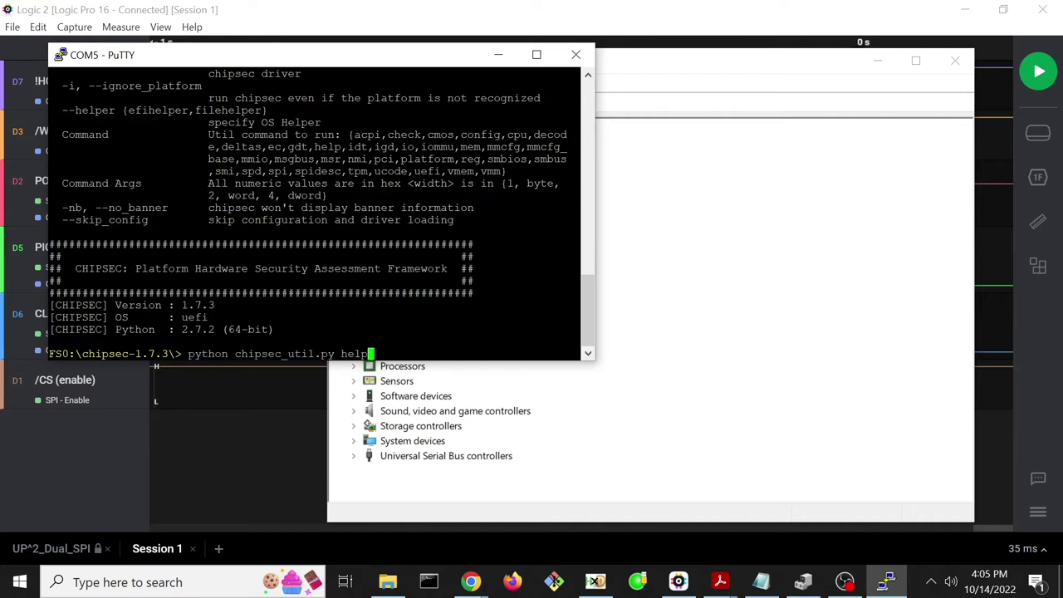
pyautogui.press('BackSpace')
pyautogui.press('BackSpace')
pyautogui.press('BackSpace')
pyautogui.press('BackSpace')
pyautogui.write('spi help')
pyautogui.press('Return')
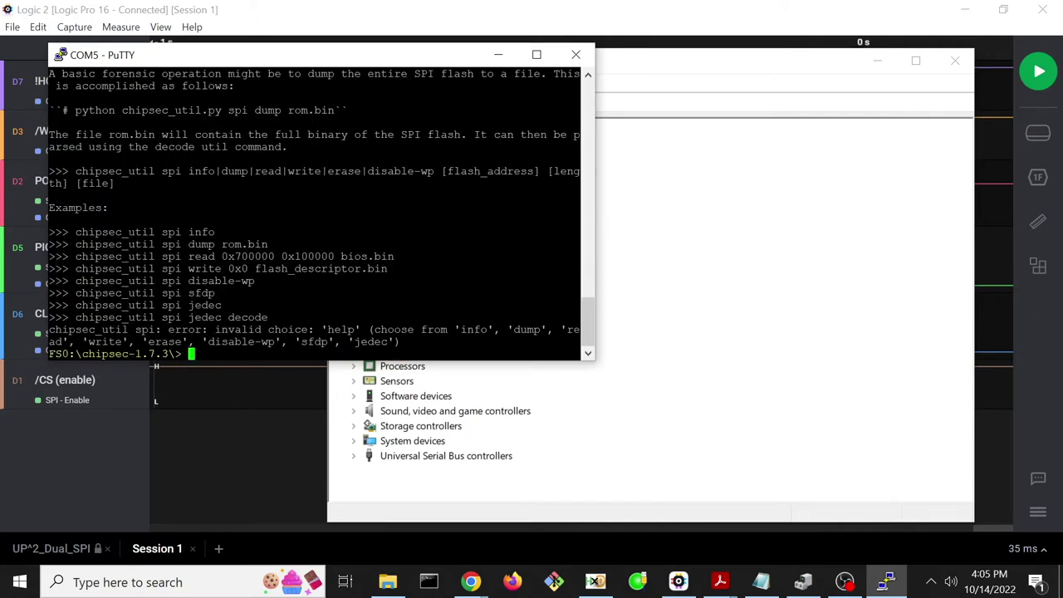
pyautogui.moveTo(181, 244); pyautogui.dragTo(387, 256)
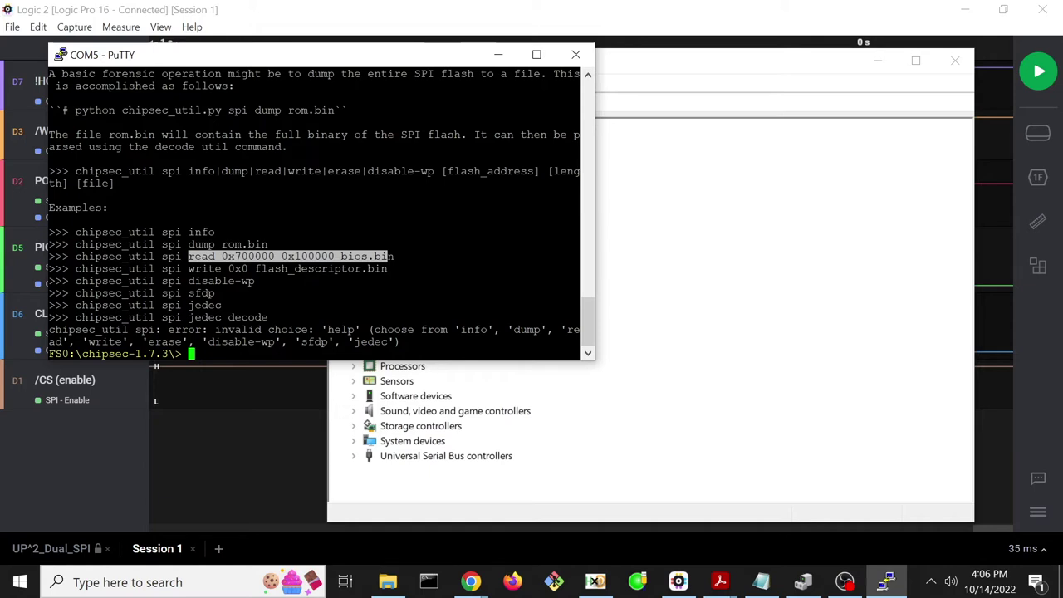
# Recall the previous command and change it to 'spi read 0x10'.
pyautogui.press('Up')
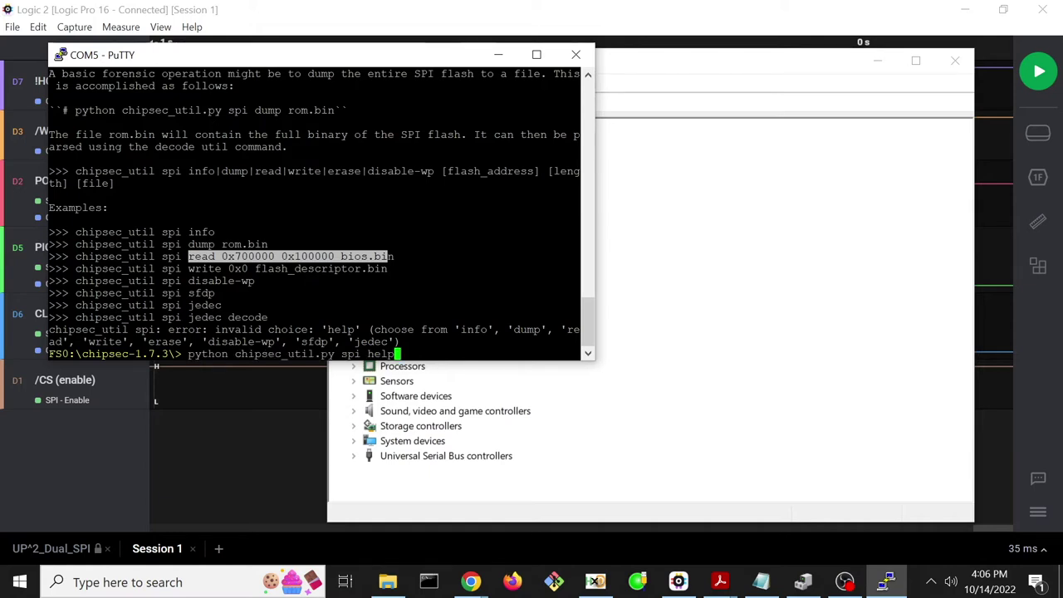
pyautogui.press('Left')
pyautogui.press('Left')
pyautogui.press('Left')
pyautogui.press('Left')
pyautogui.press('Delete')
pyautogui.press('Delete')
pyautogui.press('Delete')
pyautogui.press('Delete')
pyautogui.write('read')
pyautogui.write('0x10')
# Select bytes 5A A5 F0 0F at offset 0x10 of UP_Squared_Default_BIOS_5.2.bin in HxD.
pyautogui.click(595, 581)
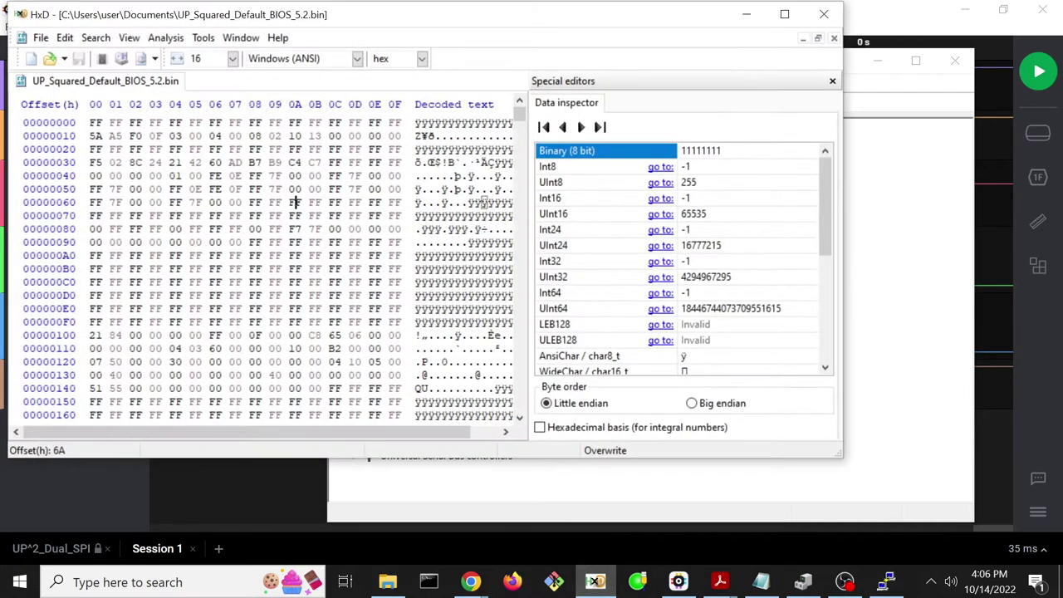
pyautogui.moveTo(96, 135); pyautogui.dragTo(156, 135)
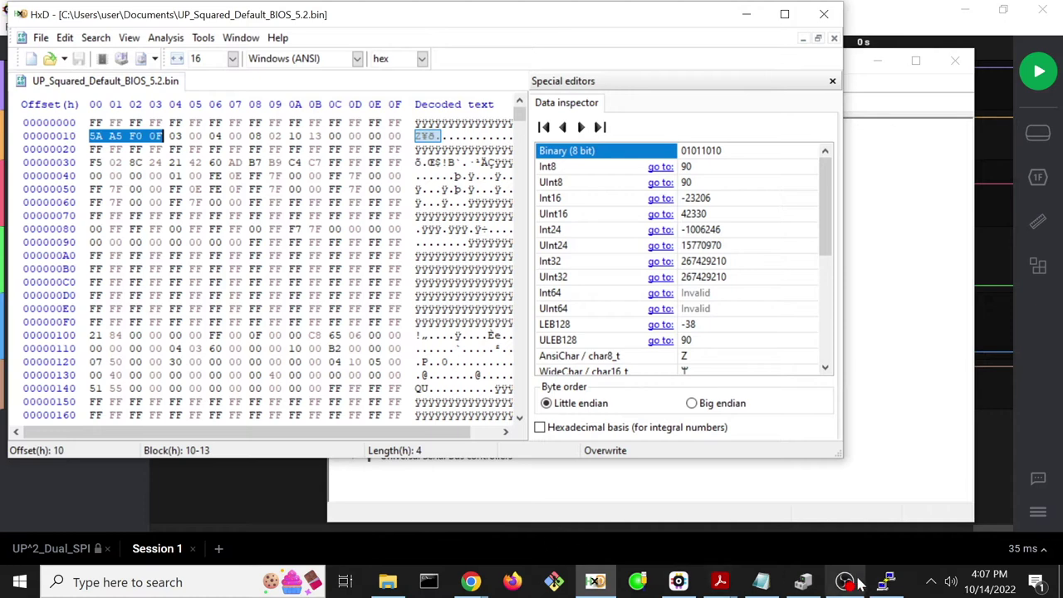
pyautogui.click(887, 581)
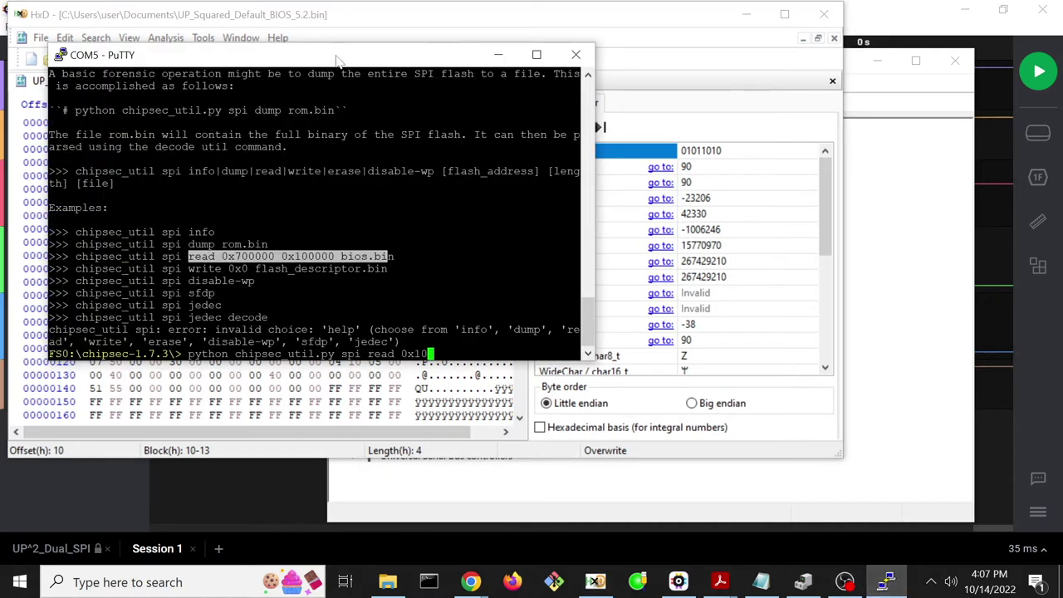
# Run 'spi read 0x10 0x4 test.bin' to dump 4 bytes to test.bin.
pyautogui.moveTo(343, 58); pyautogui.dragTo(539, 68)
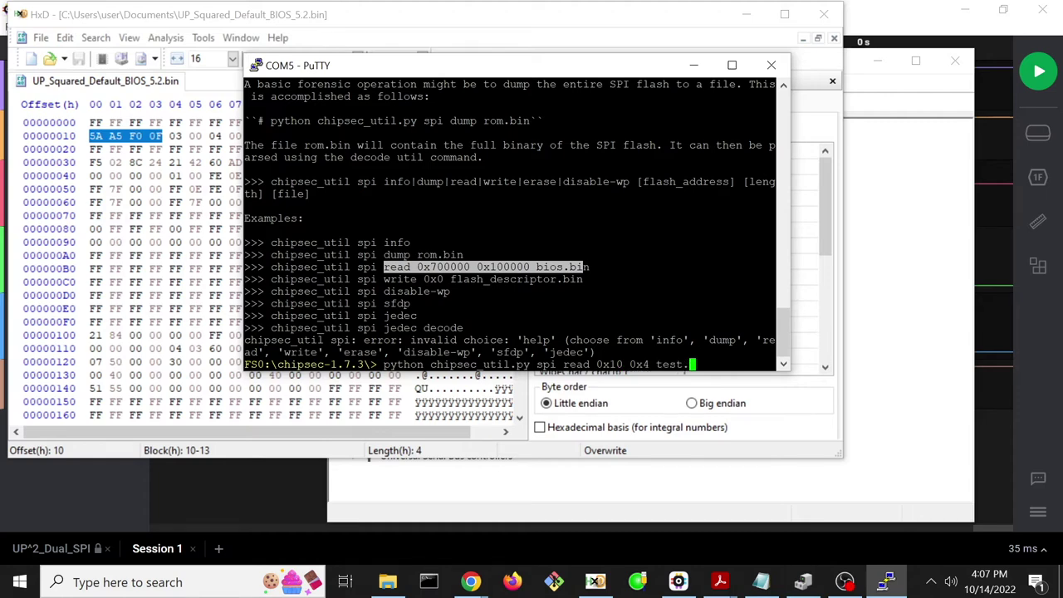
pyautogui.press('Return')
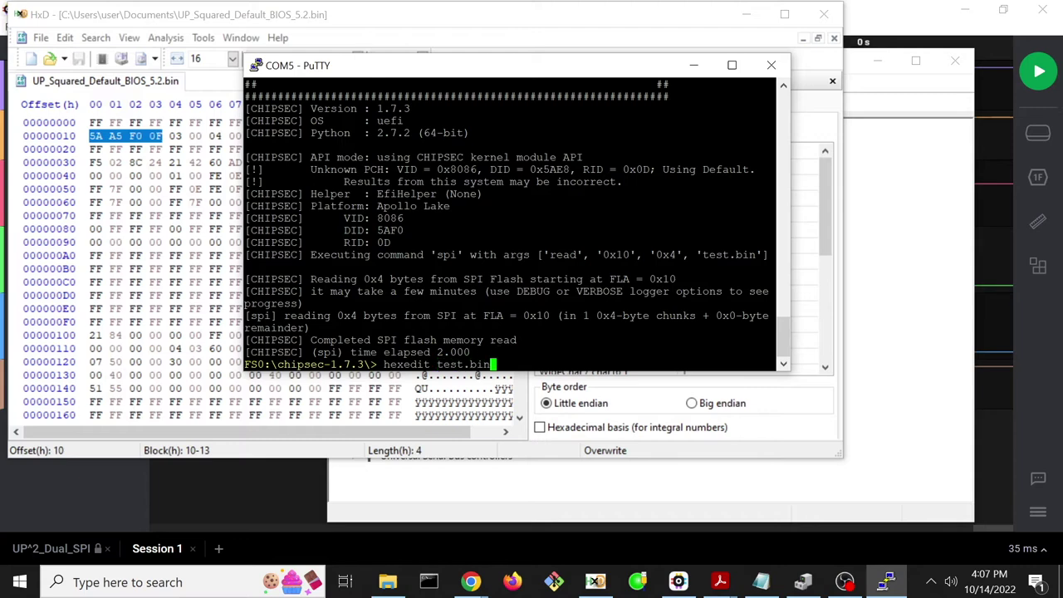
# Confirm in hexedit that test.bin holds 5A A5 F0 0F, then retype the spi read command.
pyautogui.press('Return')
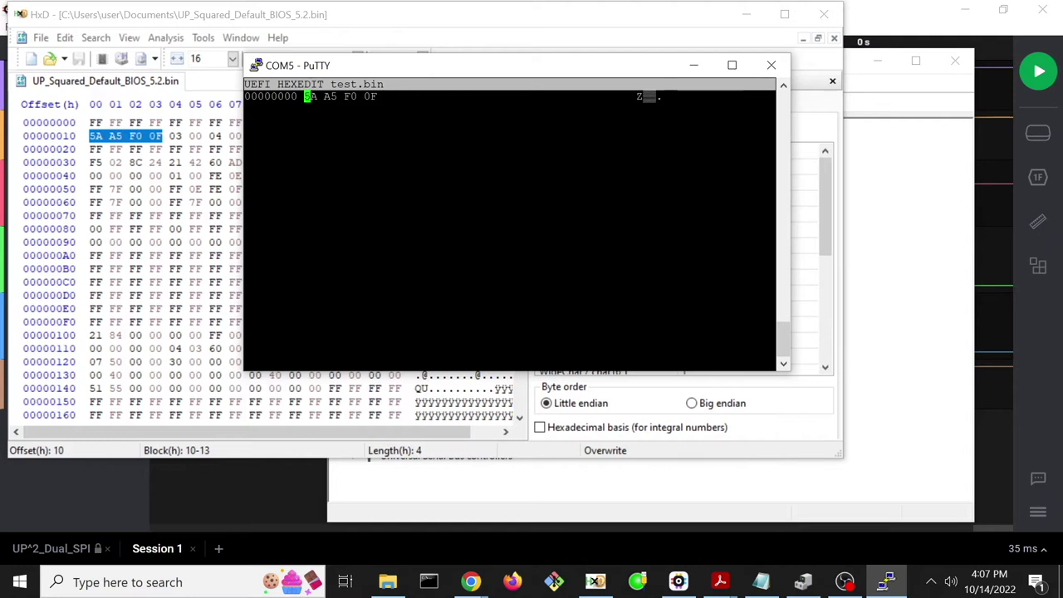
pyautogui.hotkey('ctrl', 'q')
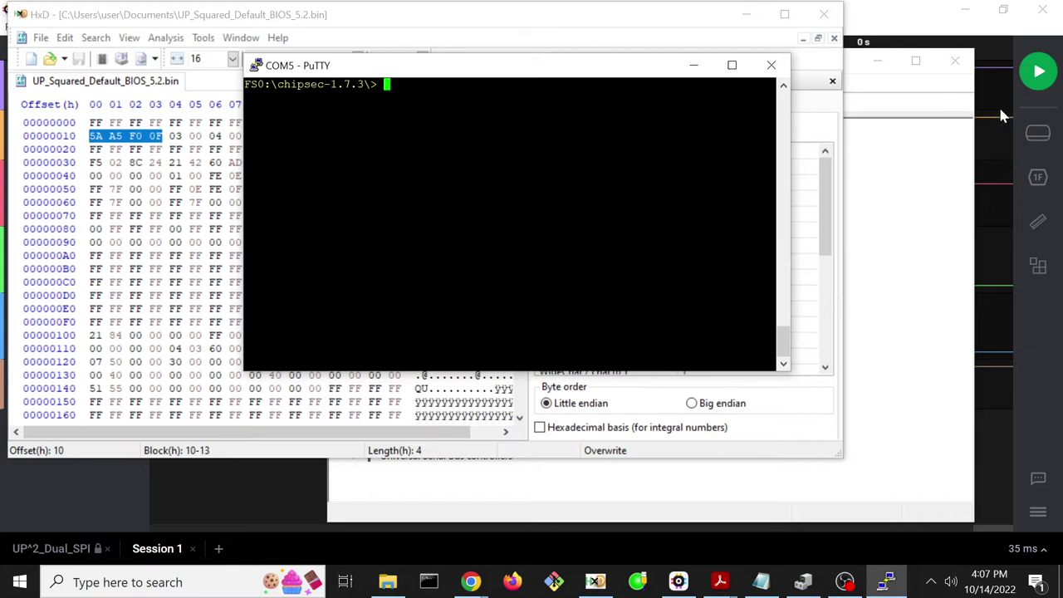
pyautogui.write('python chipsec_util.py spi read 0x10 0x4 test.bin')
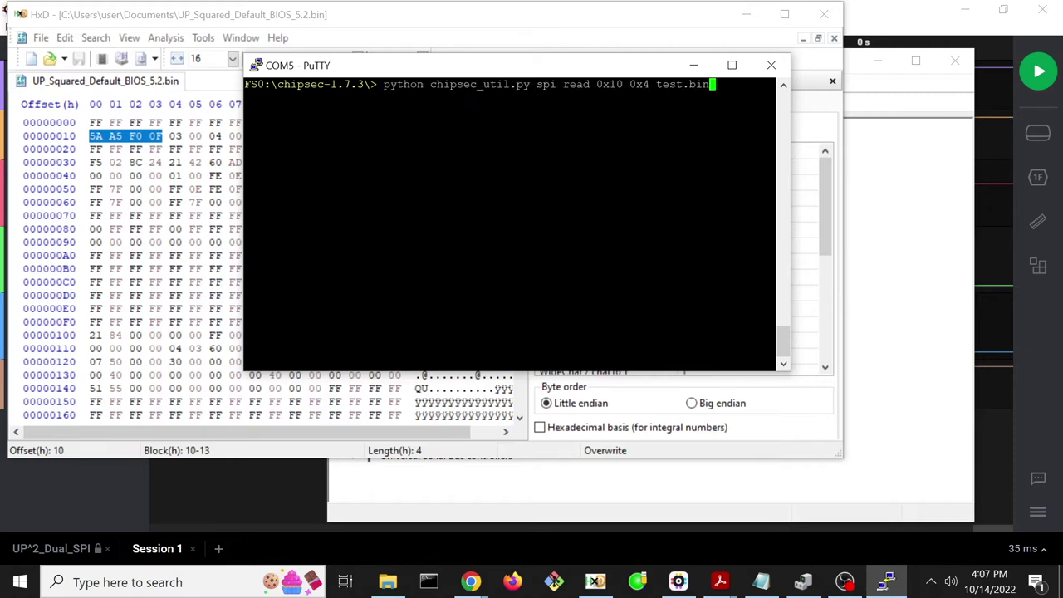
# Switch Logic 2 capture to Looping mode and start a continuous capture.
pyautogui.click(1023, 43)
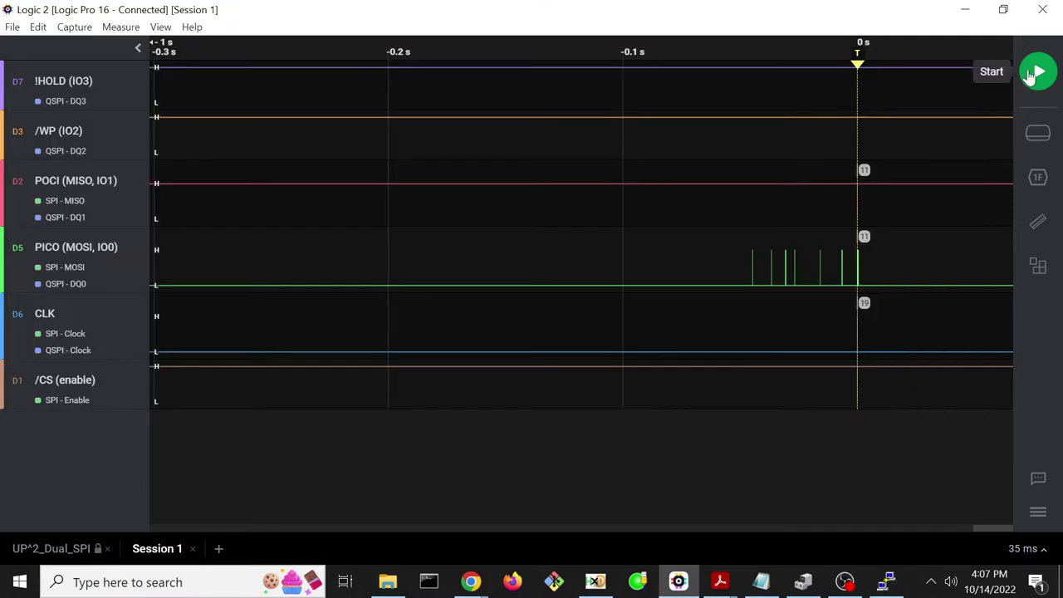
pyautogui.click(1033, 73)
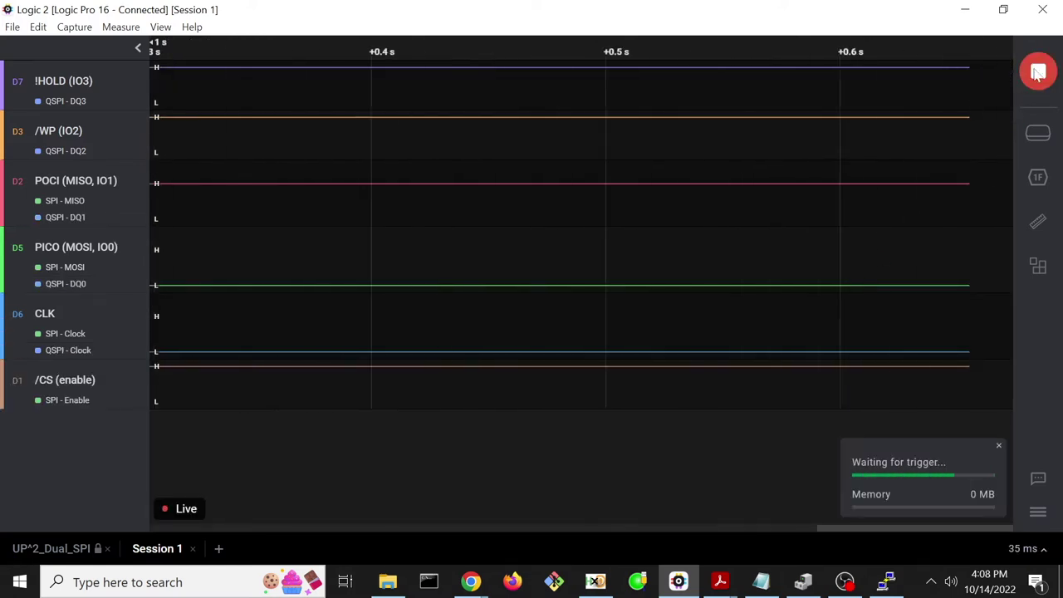
pyautogui.click(1038, 71)
pyautogui.click(1038, 135)
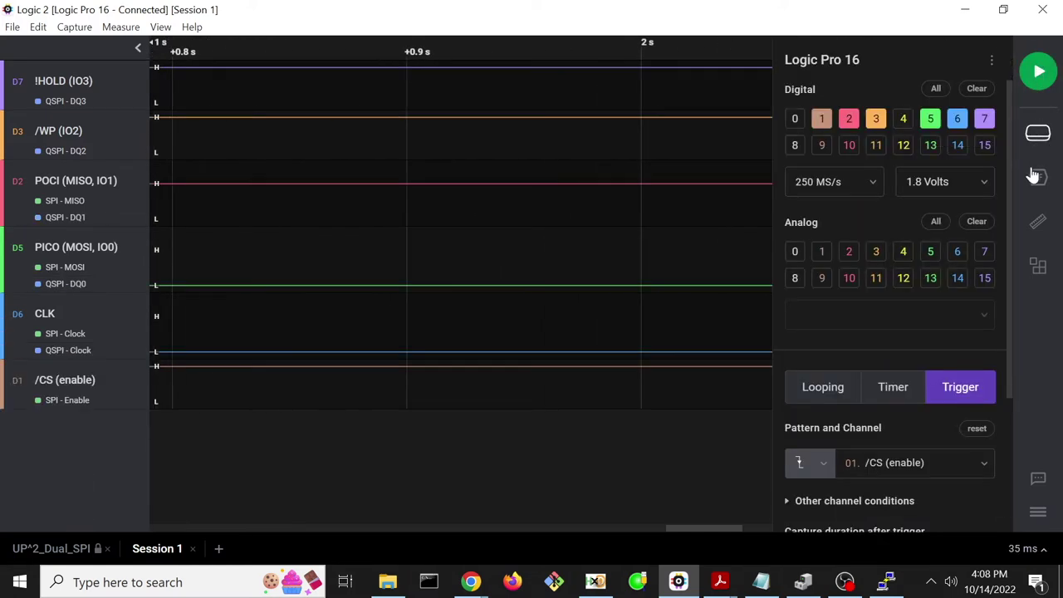
pyautogui.click(836, 403)
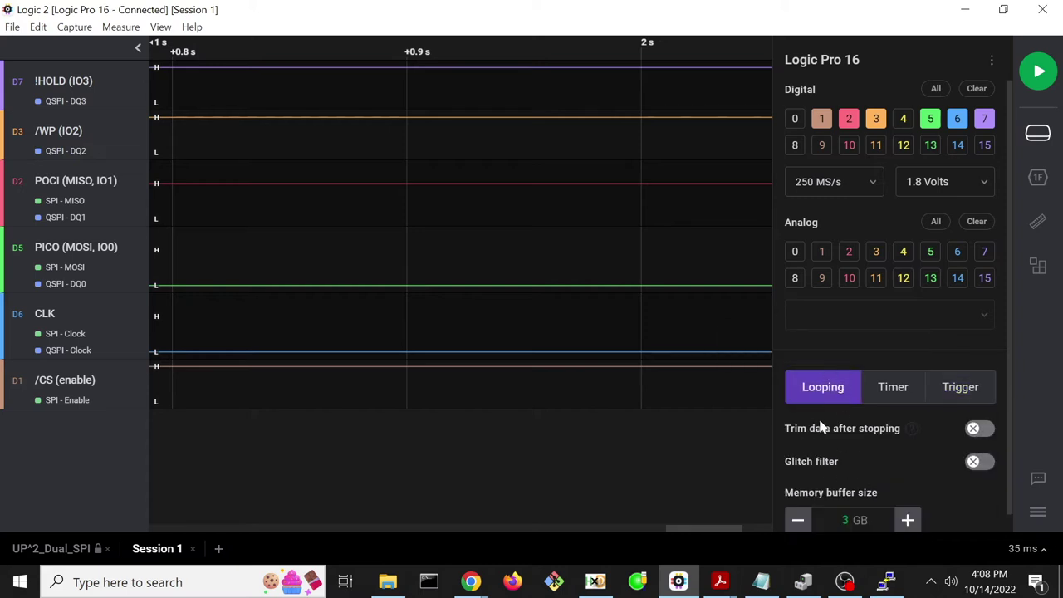
pyautogui.click(1038, 71)
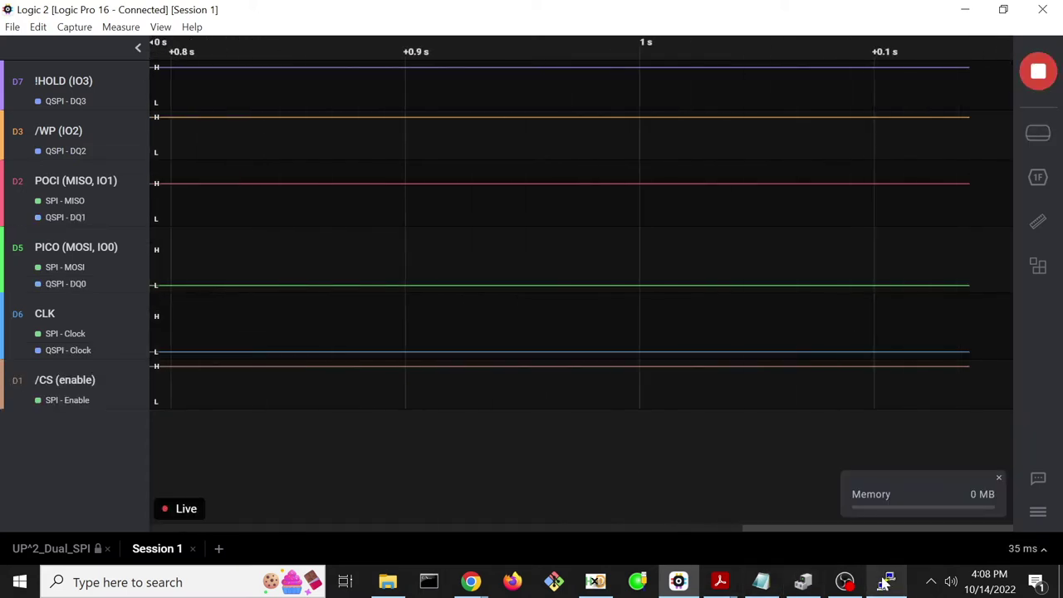
# Run the 4-byte chipsec spi read in PuTTY while Logic 2 captures.
pyautogui.click(886, 583)
pyautogui.press('Return')
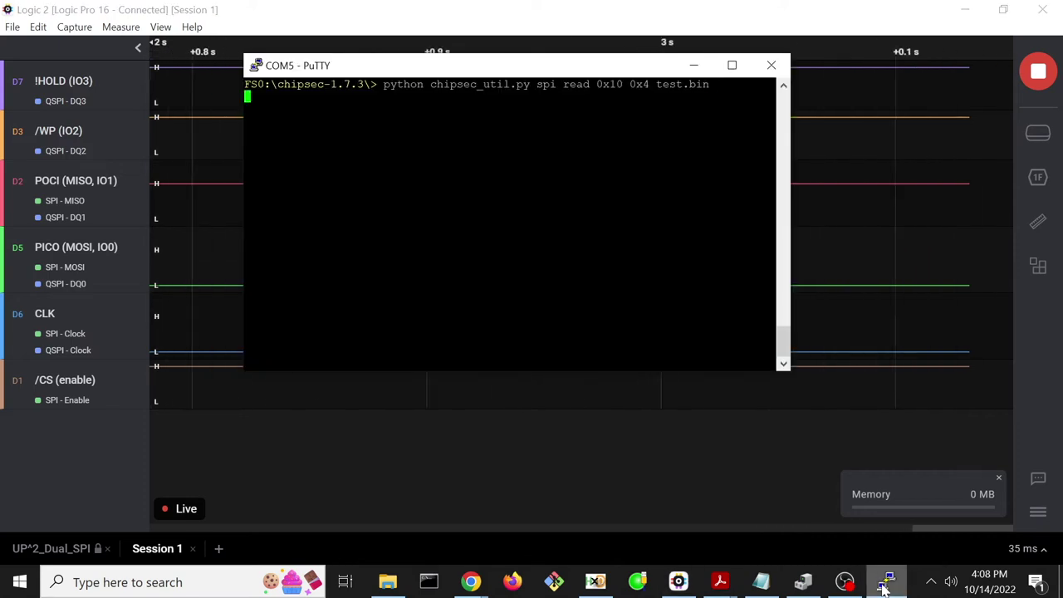
pyautogui.click(859, 125)
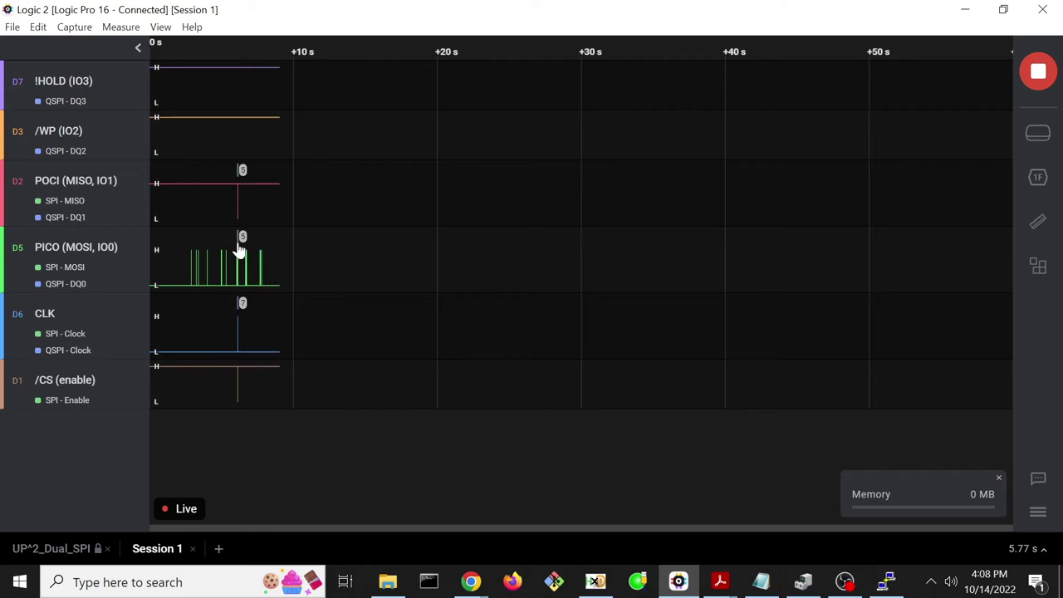
# Stop the capture, show the decoded protocol data, and zoom into the read transaction.
pyautogui.click(1037, 77)
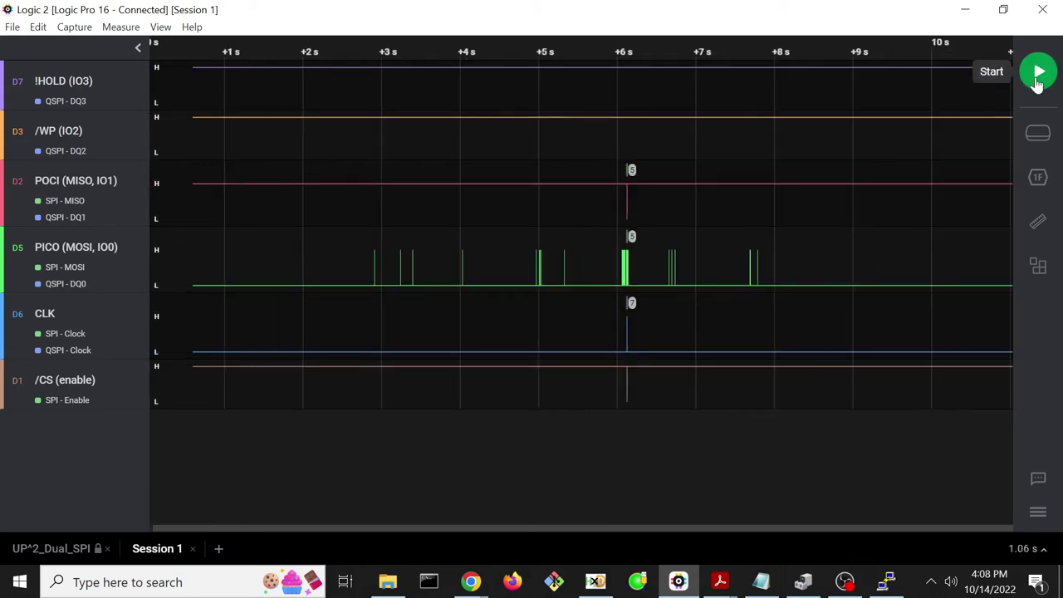
pyautogui.click(1038, 179)
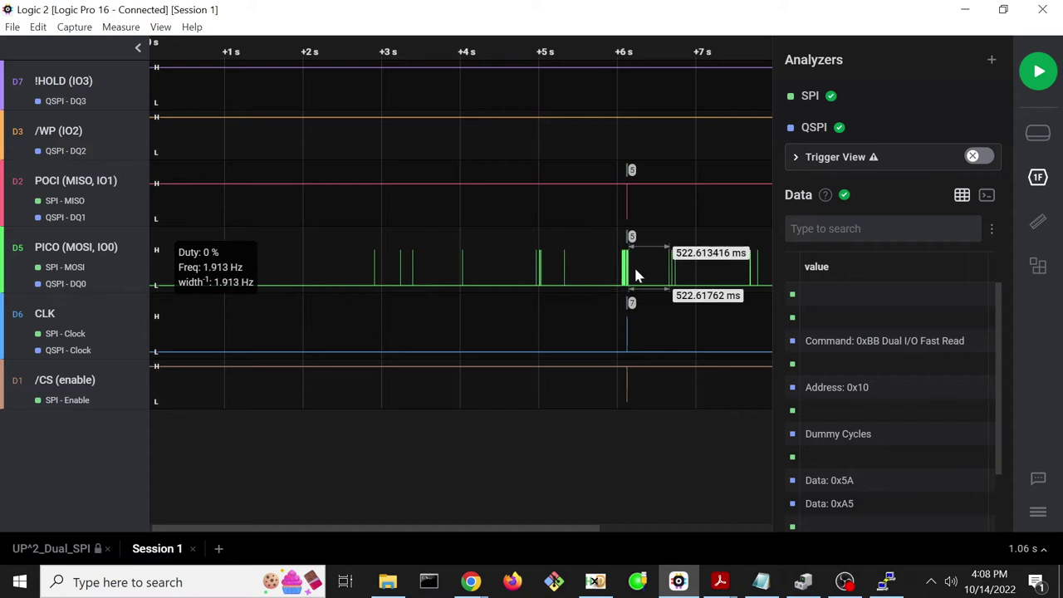
pyautogui.scroll(10, 629, 282)
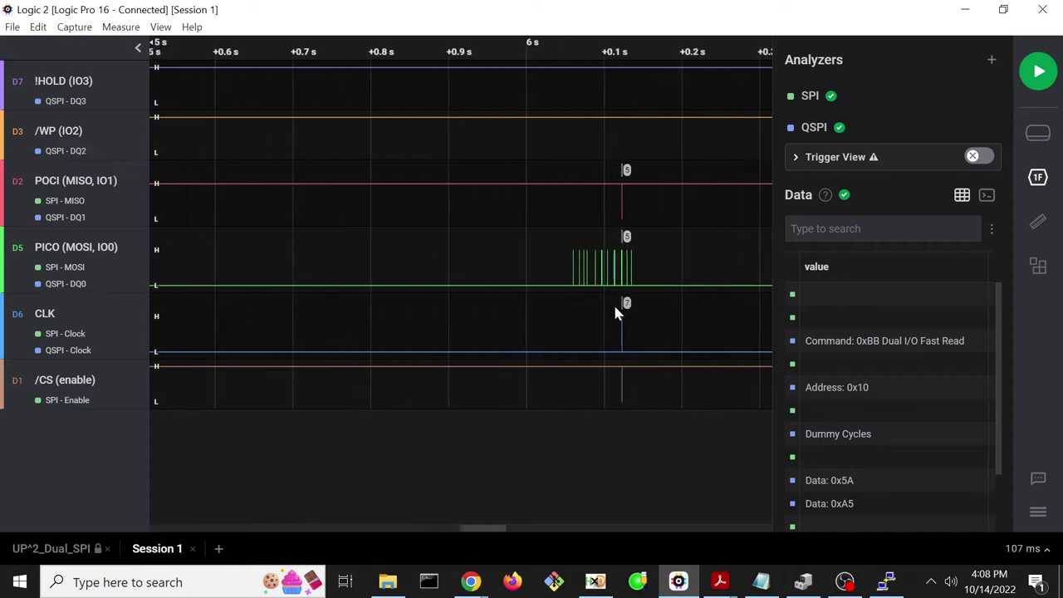
pyautogui.scroll(12, 624, 311)
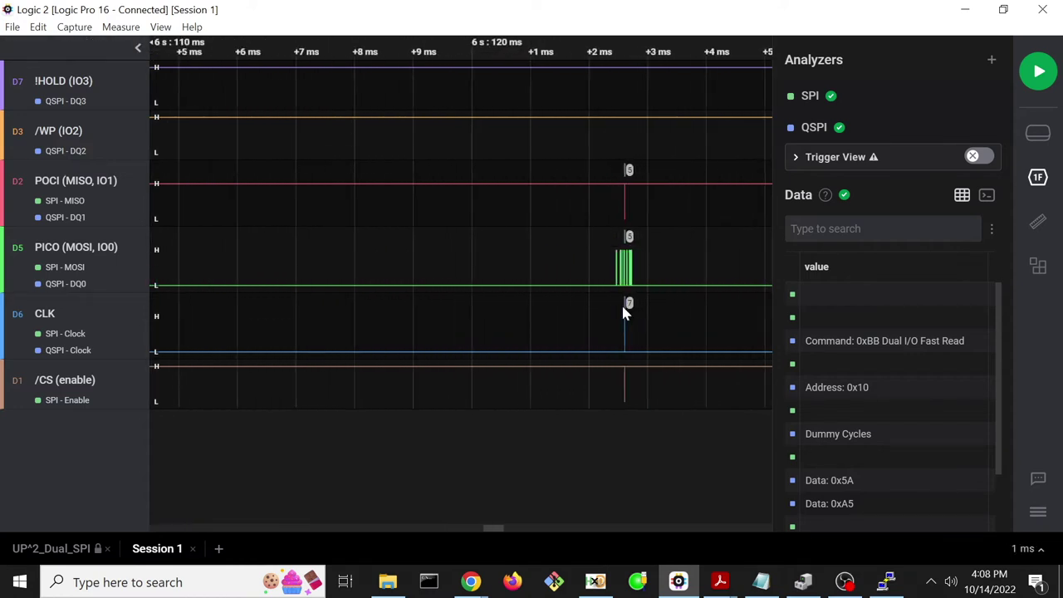
pyautogui.scroll(10, 624, 311)
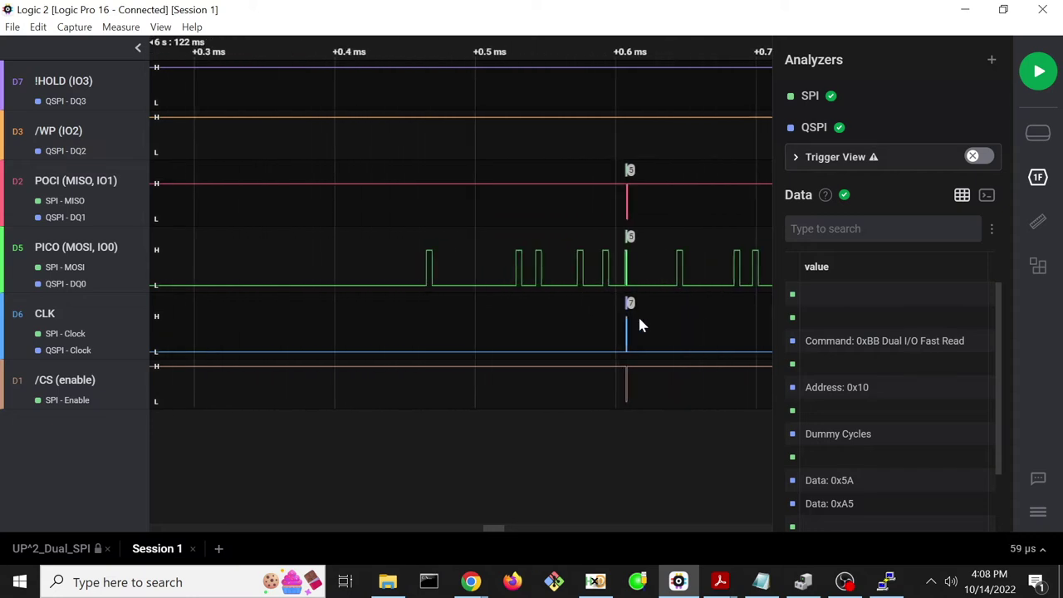
pyautogui.scroll(10, 610, 328)
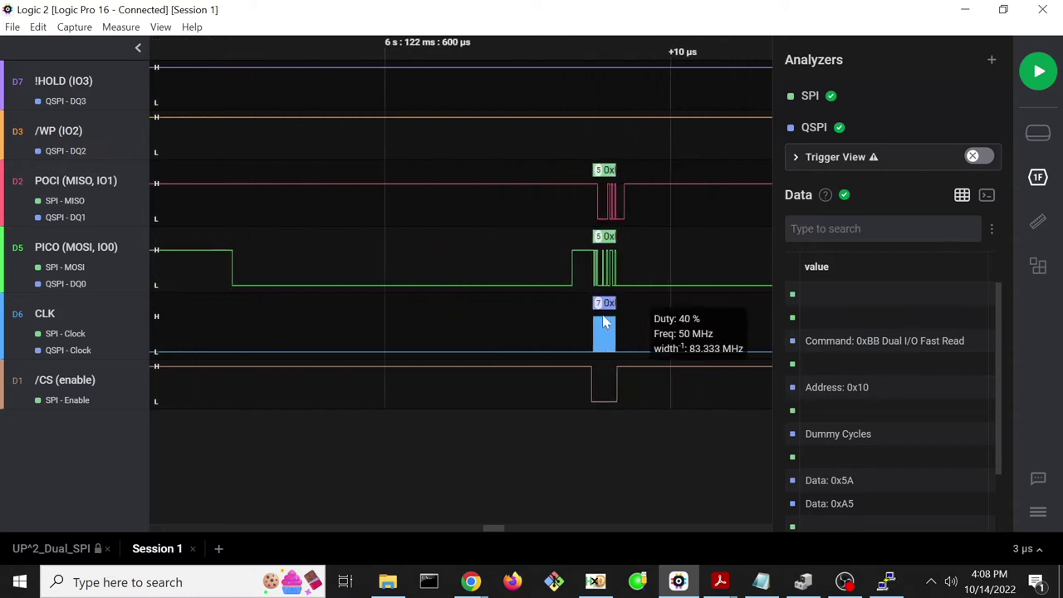
pyautogui.scroll(5, 599, 323)
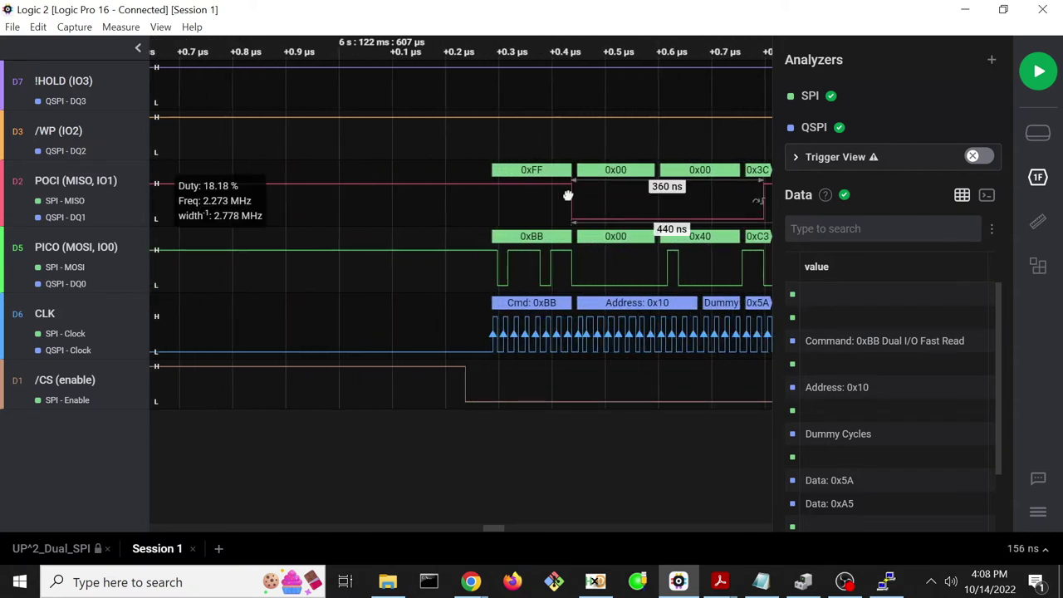
pyautogui.moveTo(587, 193); pyautogui.dragTo(367, 202)
# Inspect the 0xBB read at 0x10 and its data bytes 5A A5 F0 0F, then compare with HxD.
pyautogui.scroll(2, 375, 201)
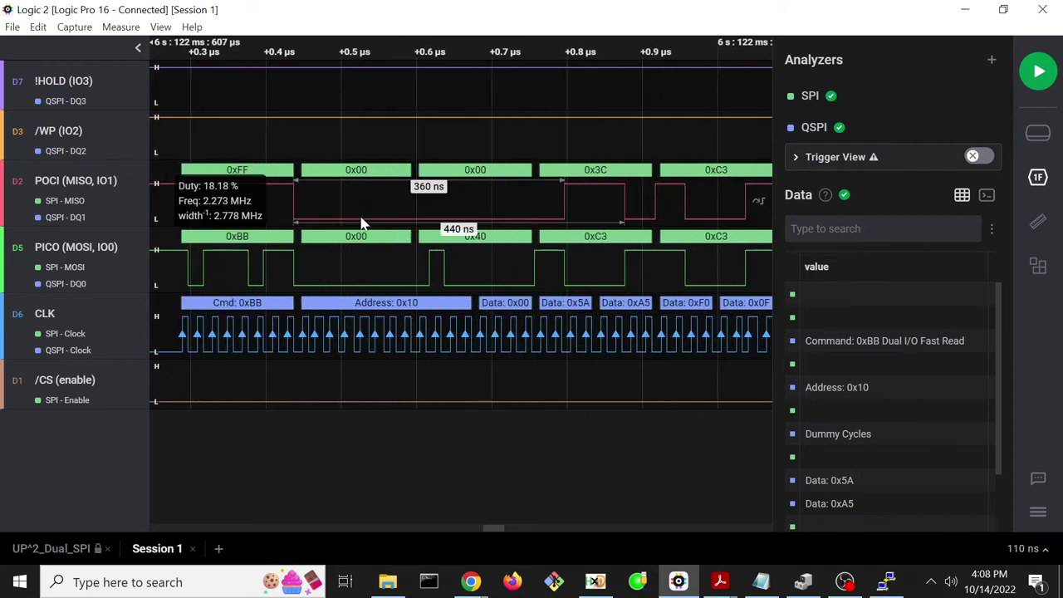
pyautogui.scroll(2, 332, 241)
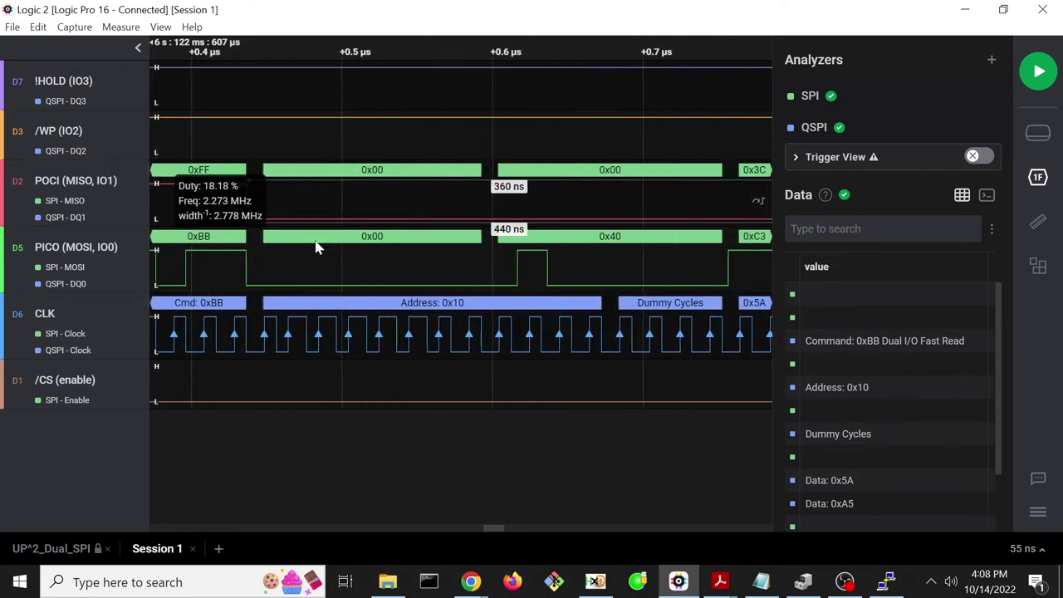
pyautogui.moveTo(392, 248); pyautogui.dragTo(514, 249)
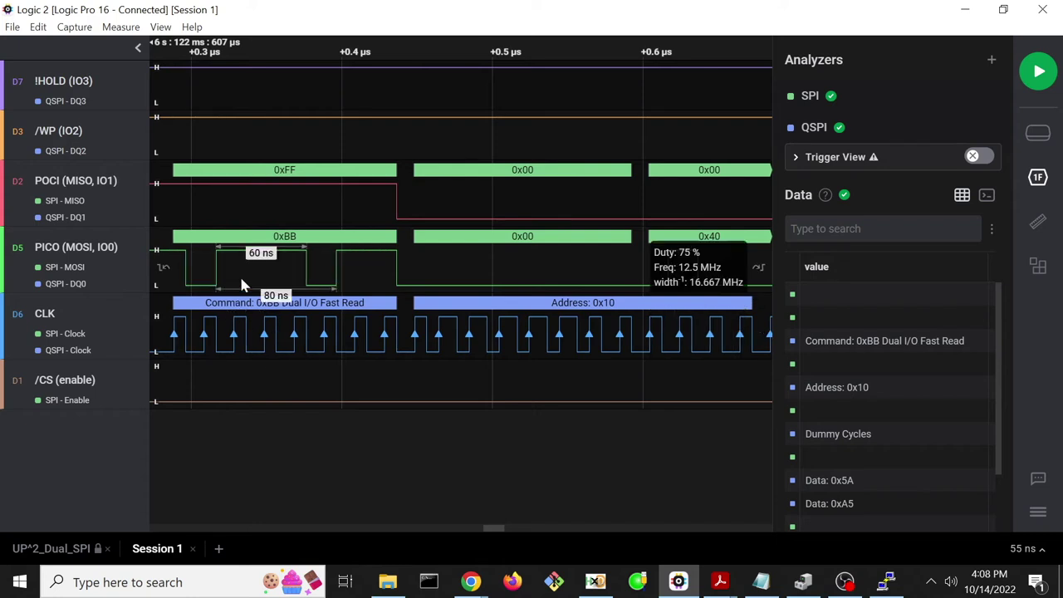
pyautogui.moveTo(249, 256); pyautogui.dragTo(305, 315)
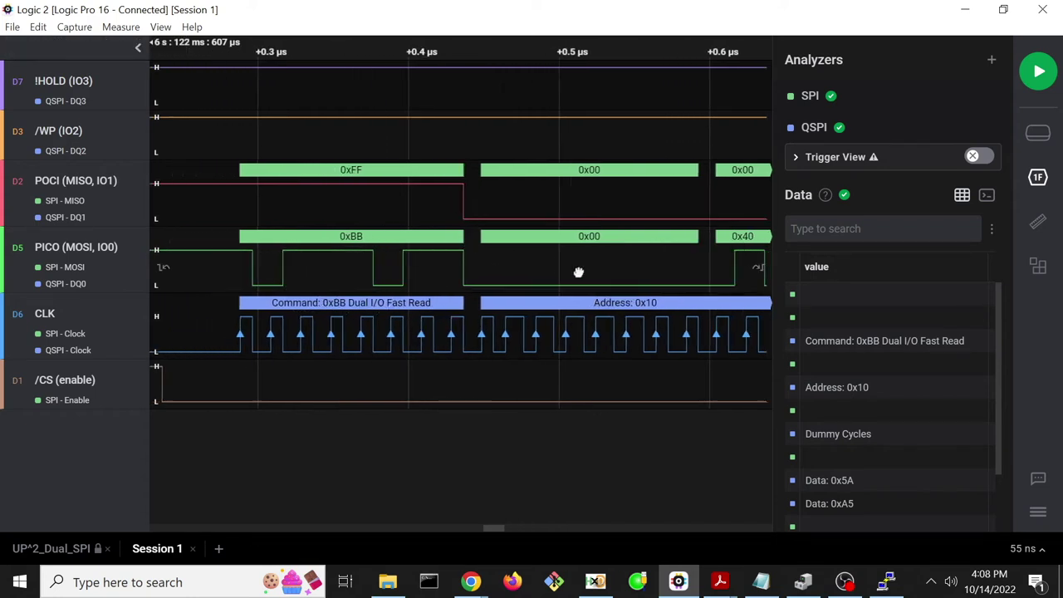
pyautogui.scroll(-3, 470, 266)
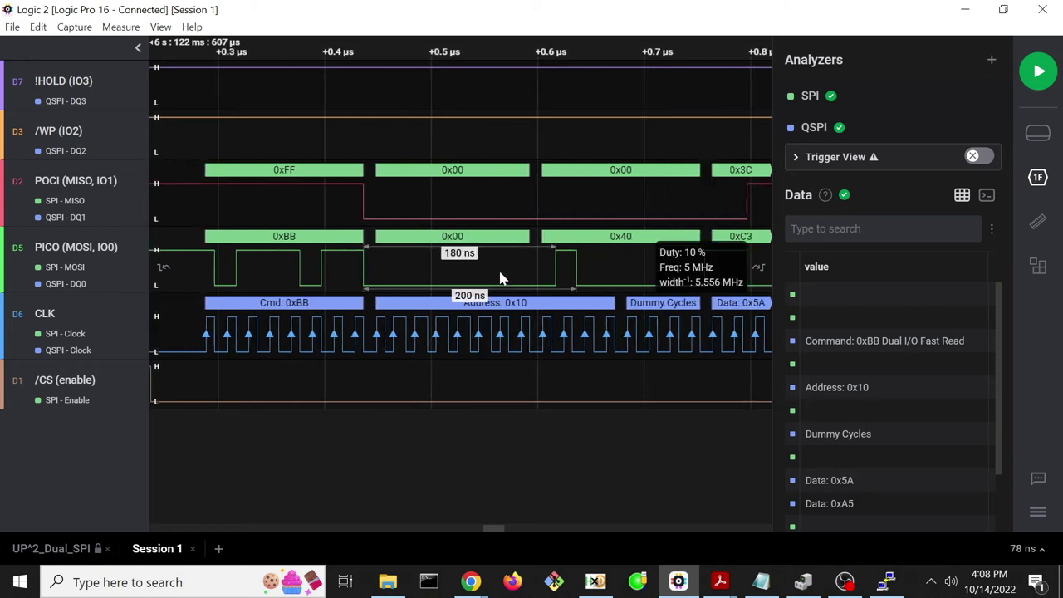
pyautogui.moveTo(498, 267); pyautogui.dragTo(473, 256)
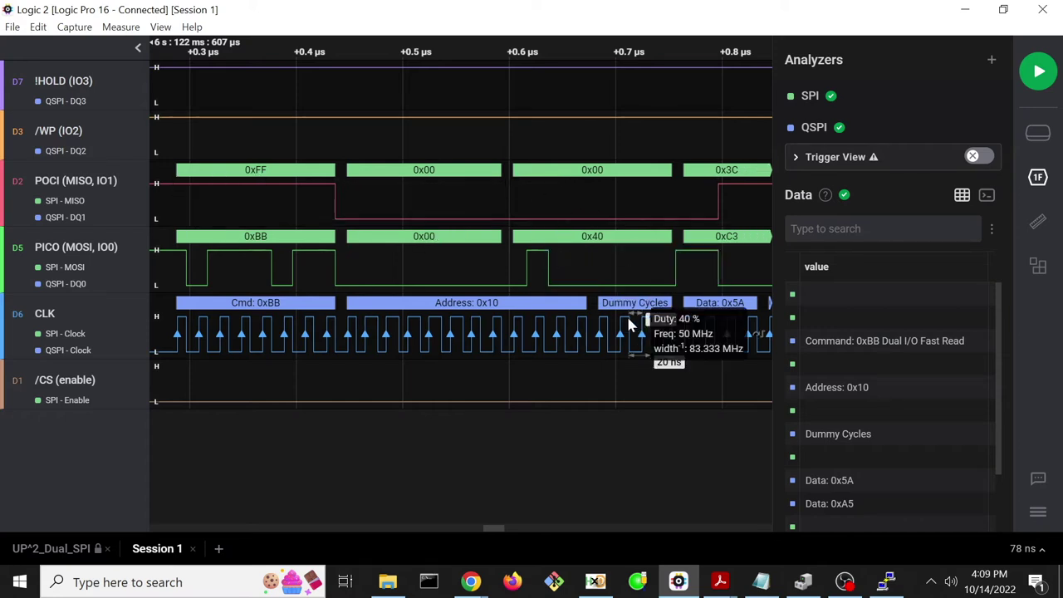
pyautogui.moveTo(653, 270); pyautogui.dragTo(423, 299)
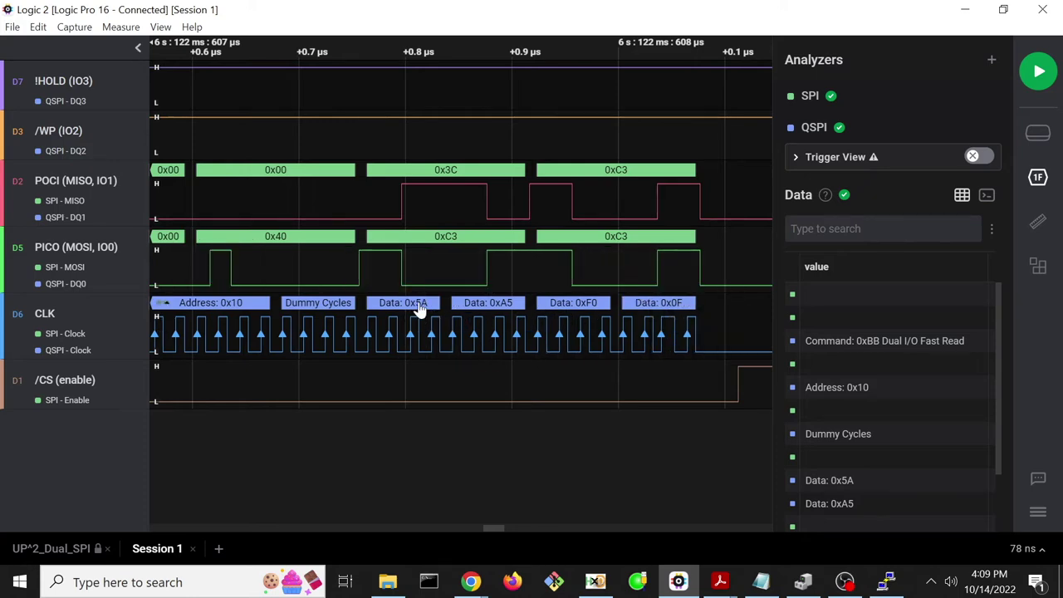
pyautogui.hotkey('alt', 'Tab')
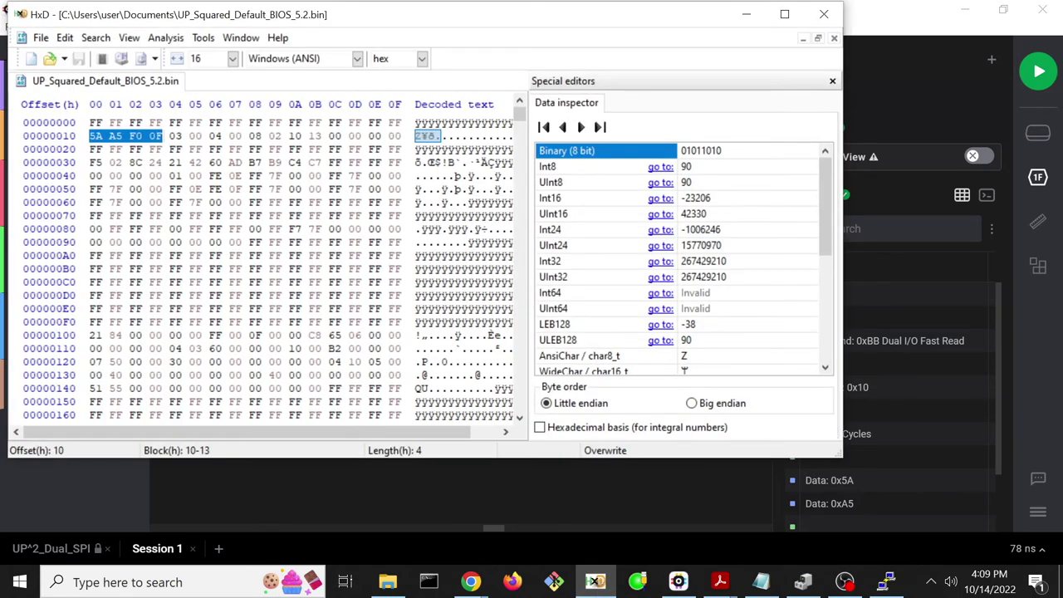
# Zoom out over the whole 0xBB transaction and open the Logic Pro 16 device settings.
pyautogui.click(531, 506)
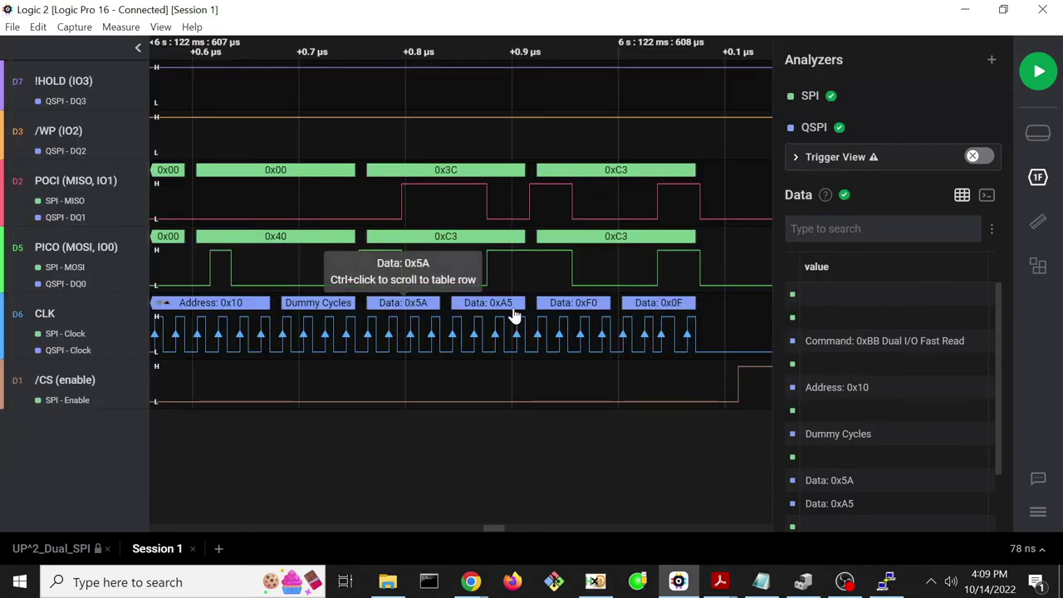
pyautogui.moveTo(353, 261); pyautogui.dragTo(507, 262)
pyautogui.scroll(-3, 335, 251)
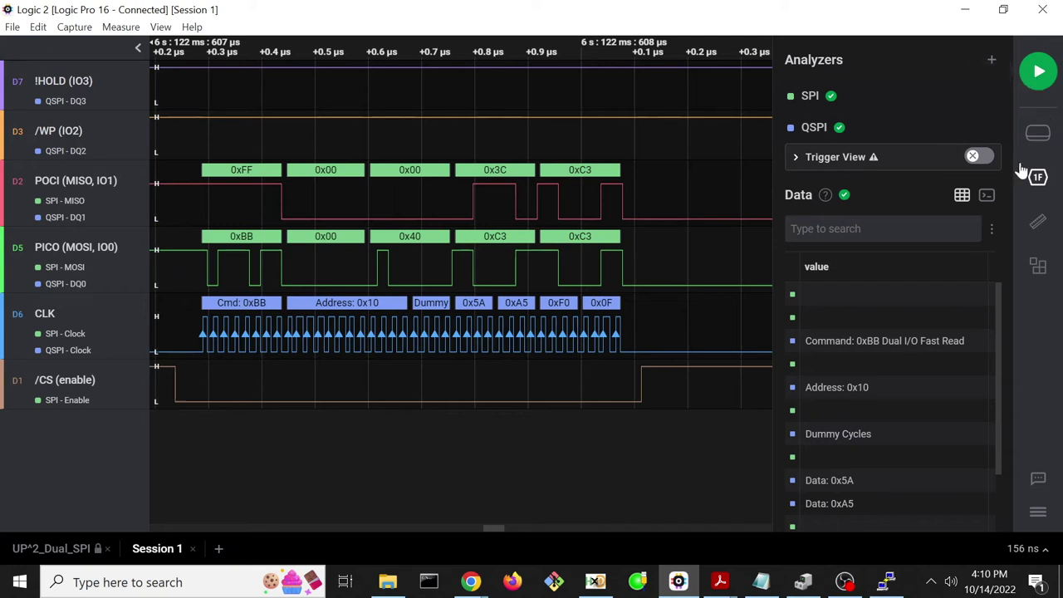
pyautogui.click(1038, 138)
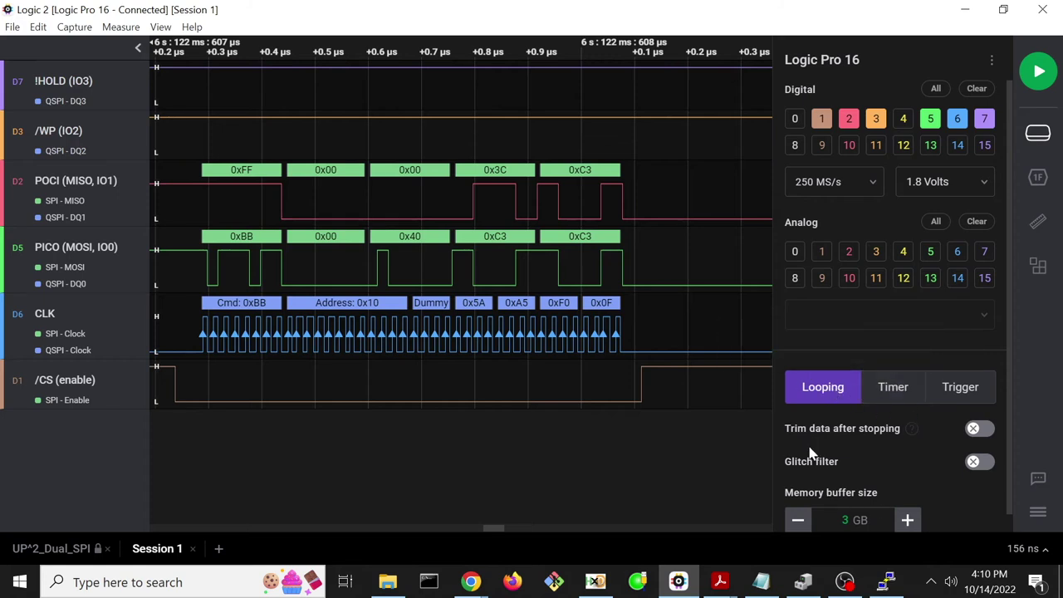
# Switch capture mode to trigger, keeping Falling Edge on channel 01 /CS.
pyautogui.click(960, 389)
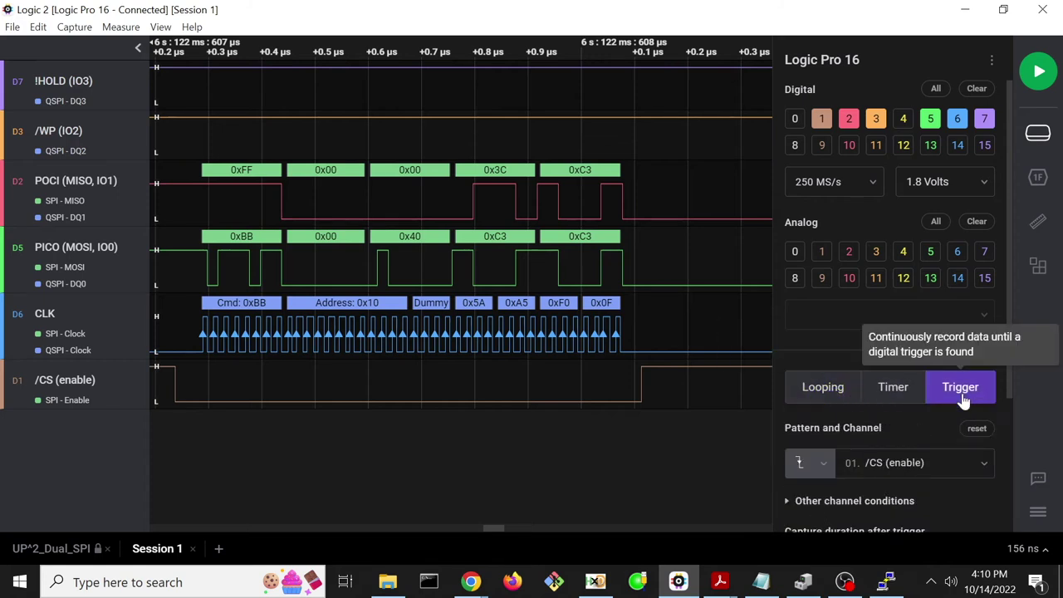
pyautogui.scroll(-1, 942, 379)
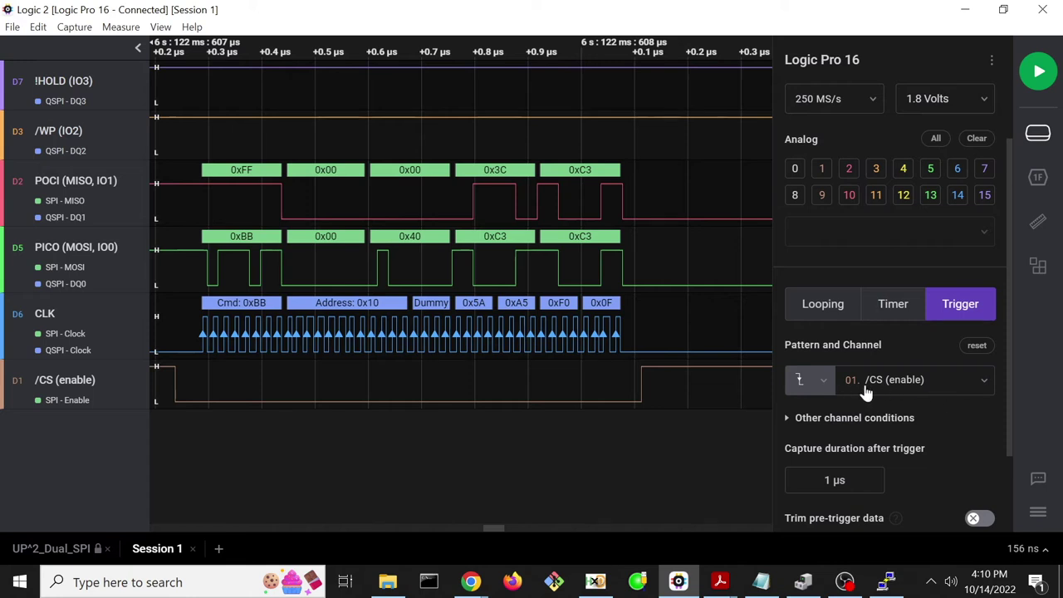
pyautogui.click(828, 388)
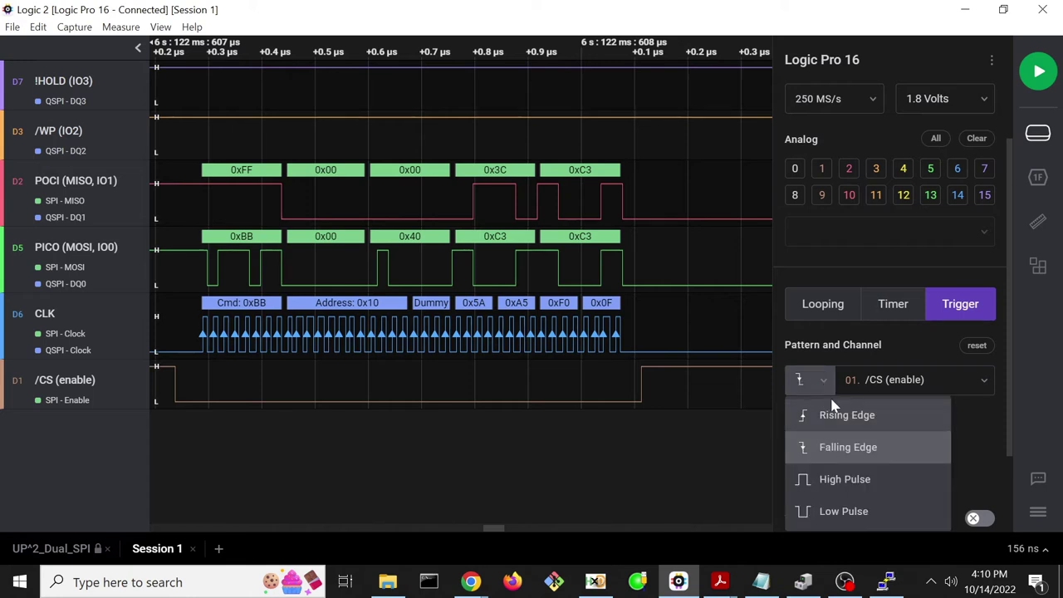
pyautogui.click(927, 360)
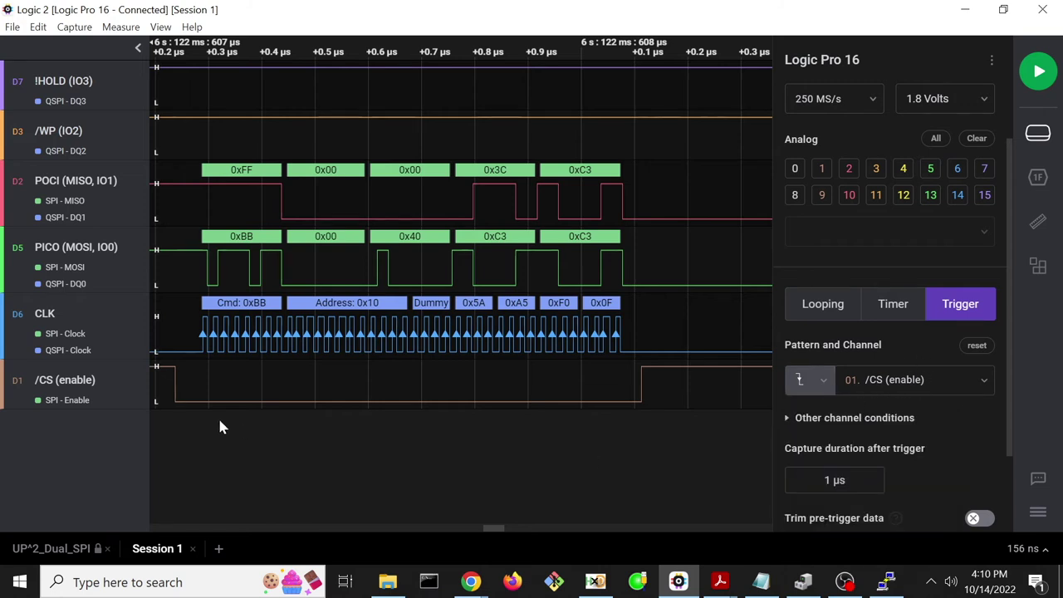
# Enable trimming of pre-trigger data to 30 s and start the capture waiting for the trigger.
pyautogui.moveTo(214, 333)
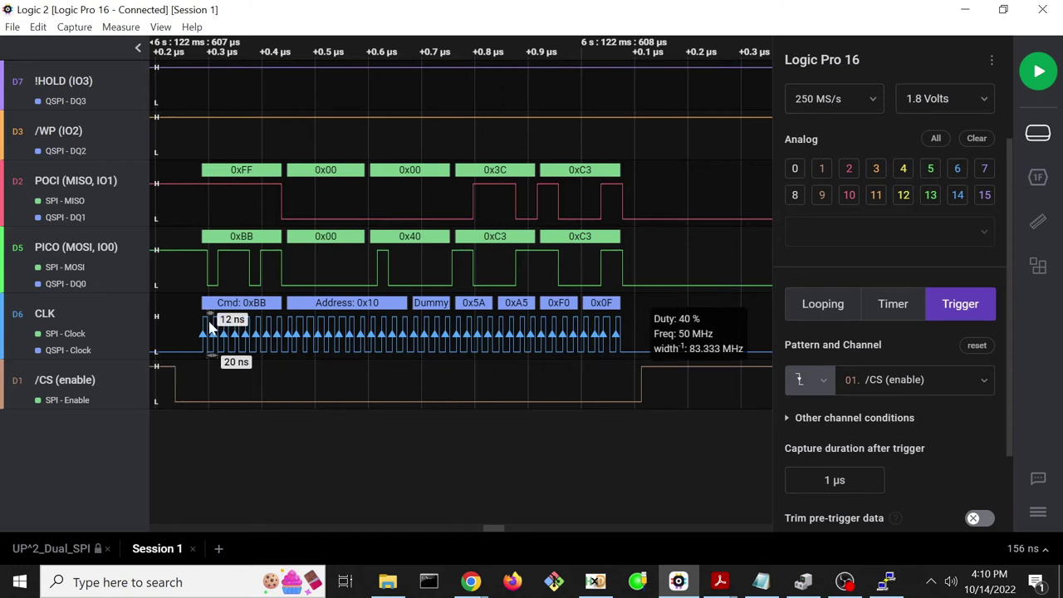
pyautogui.moveTo(176, 297); pyautogui.dragTo(259, 299)
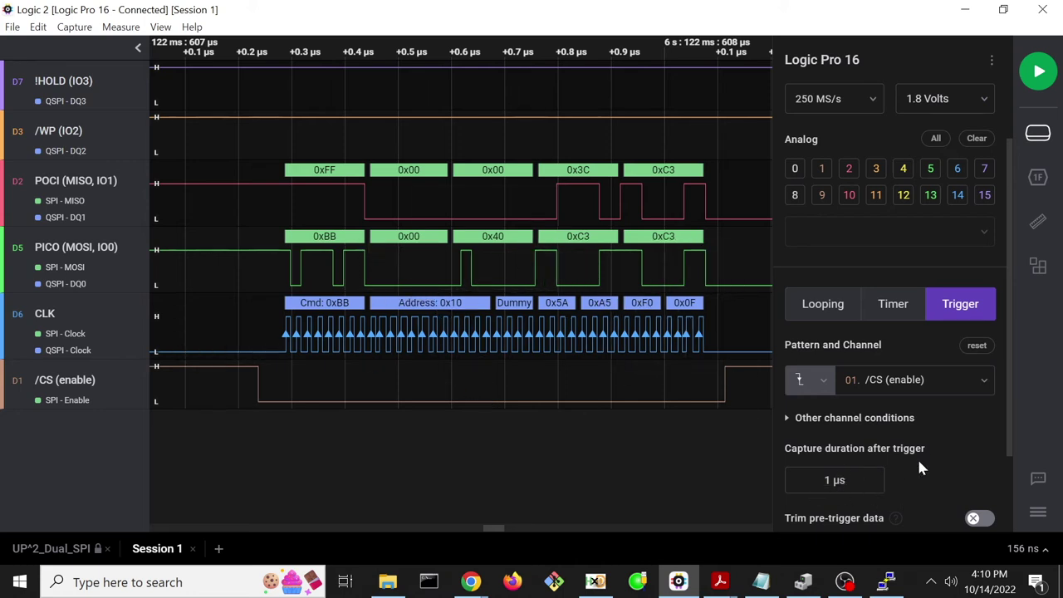
pyautogui.scroll(-2, 929, 467)
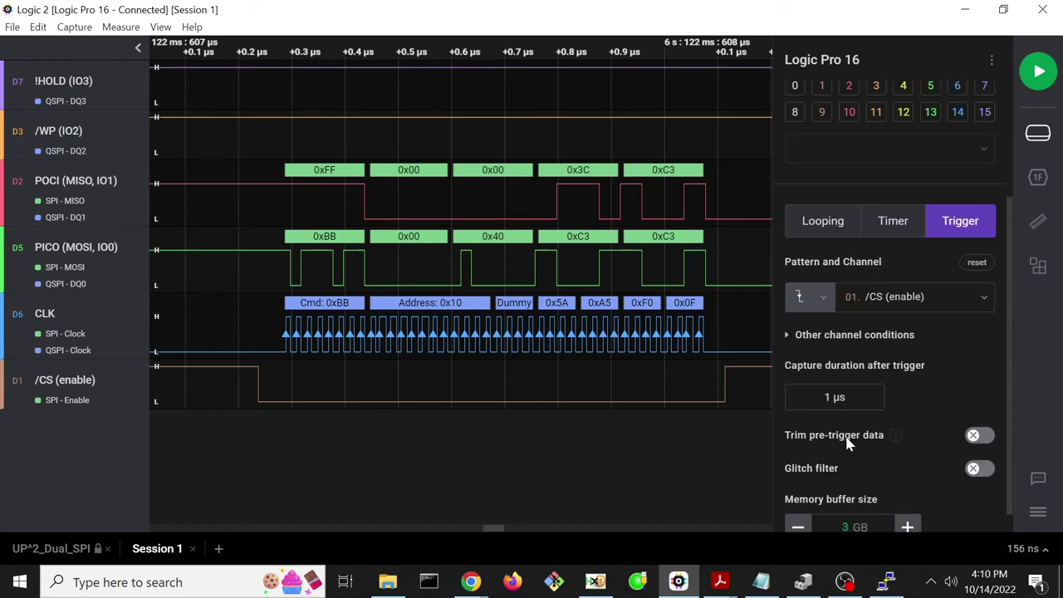
pyautogui.click(984, 438)
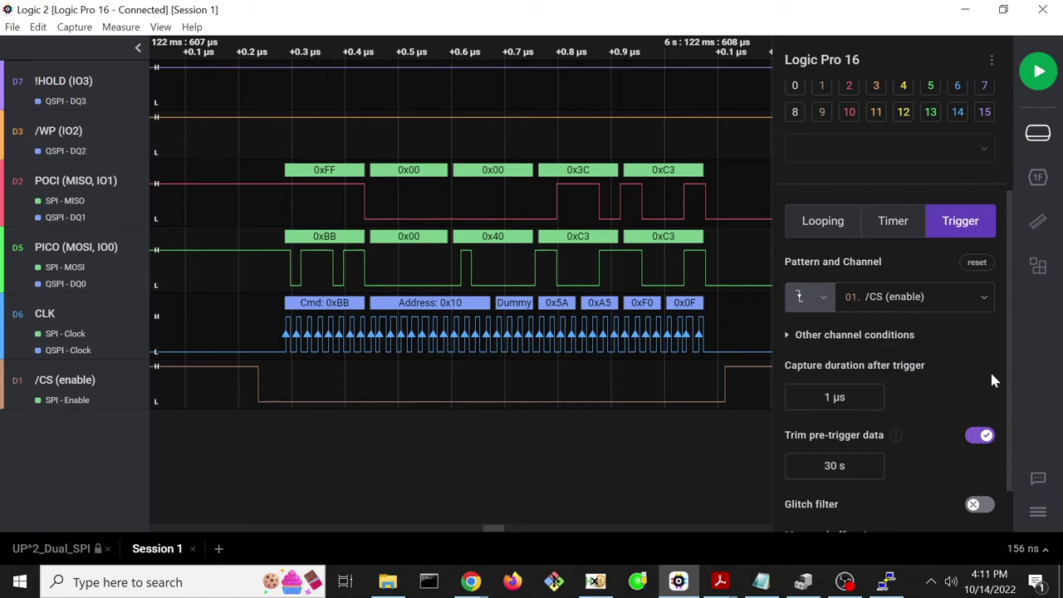
pyautogui.click(1036, 83)
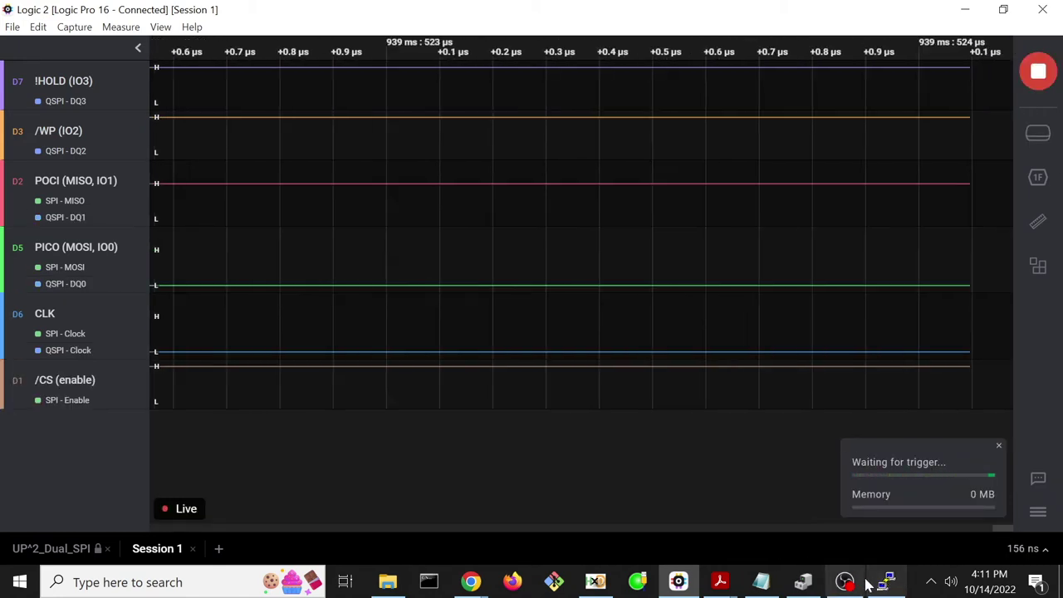
# Rerun the recalled chipsec spi read at 0x10 with length changed from 0x4 to 0x10.
pyautogui.click(886, 581)
pyautogui.press('Up')
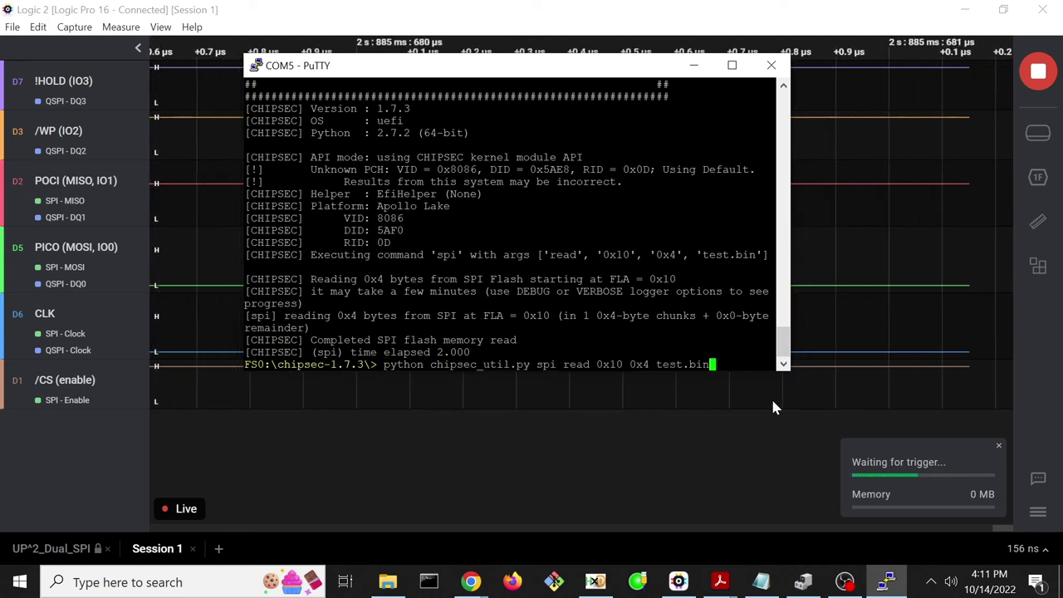
pyautogui.press('Left')
pyautogui.press('Left')
pyautogui.press('Left')
pyautogui.press('Left')
pyautogui.press('Left')
pyautogui.press('Left')
pyautogui.press('Left')
pyautogui.press('Left')
pyautogui.press('Left')
pyautogui.press('Left')
pyautogui.write('10')
pyautogui.press('Delete')
pyautogui.press('Return')
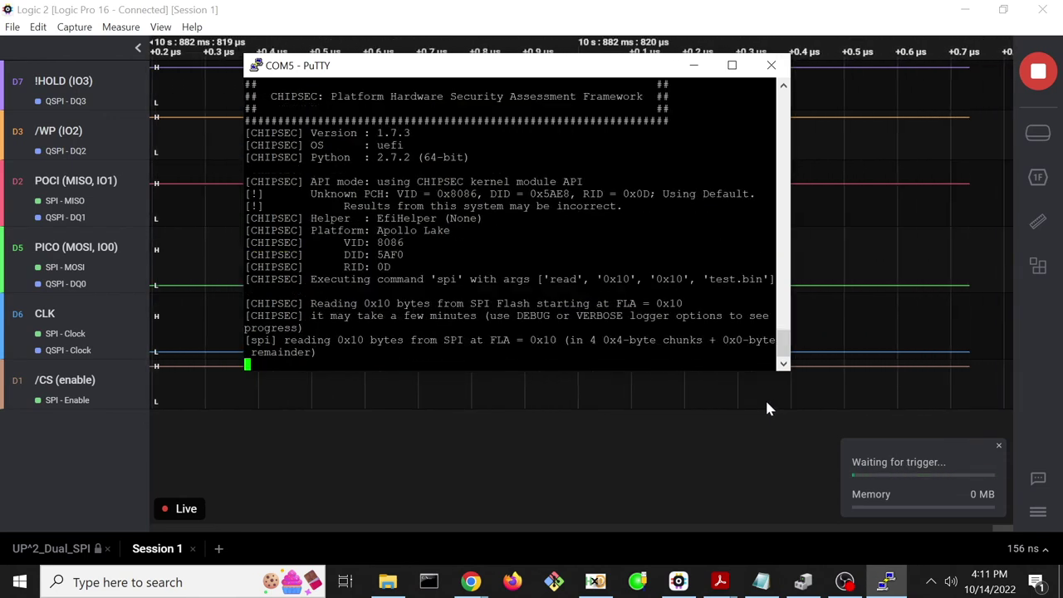
pyautogui.click(860, 411)
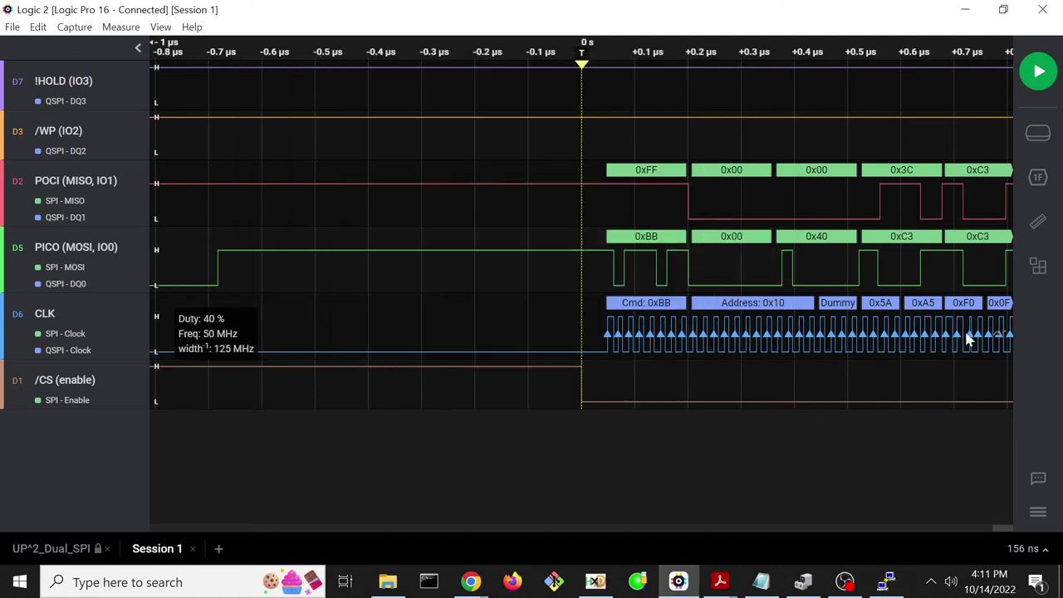
pyautogui.scroll(-5, 825, 343)
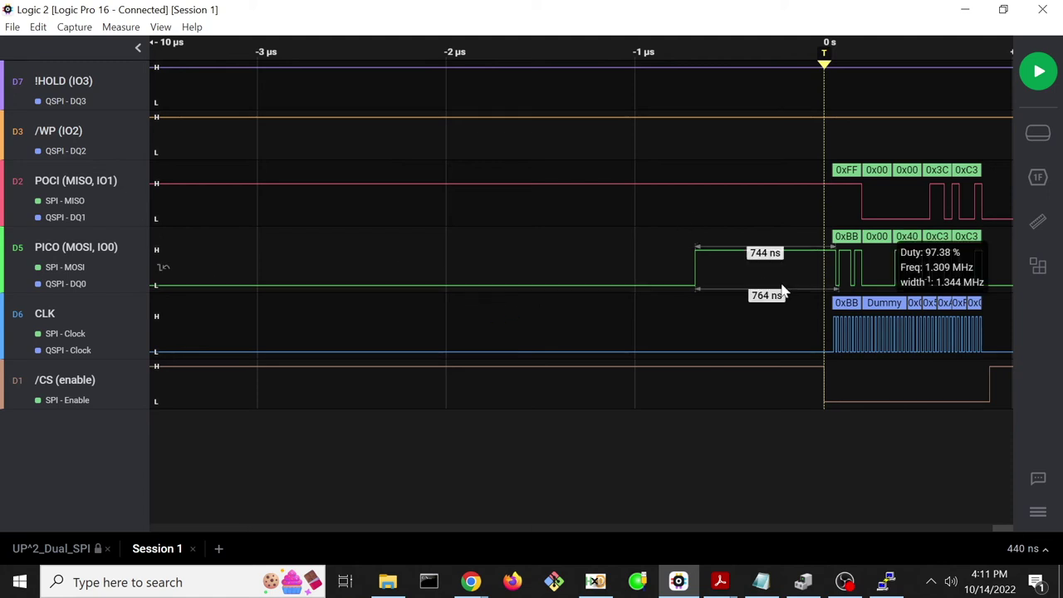
pyautogui.scroll(-4, 783, 287)
pyautogui.scroll(6, 800, 360)
pyautogui.moveTo(800, 361); pyautogui.dragTo(637, 308)
pyautogui.hscroll(3, 746, 341)
pyautogui.scroll(3, 772, 357)
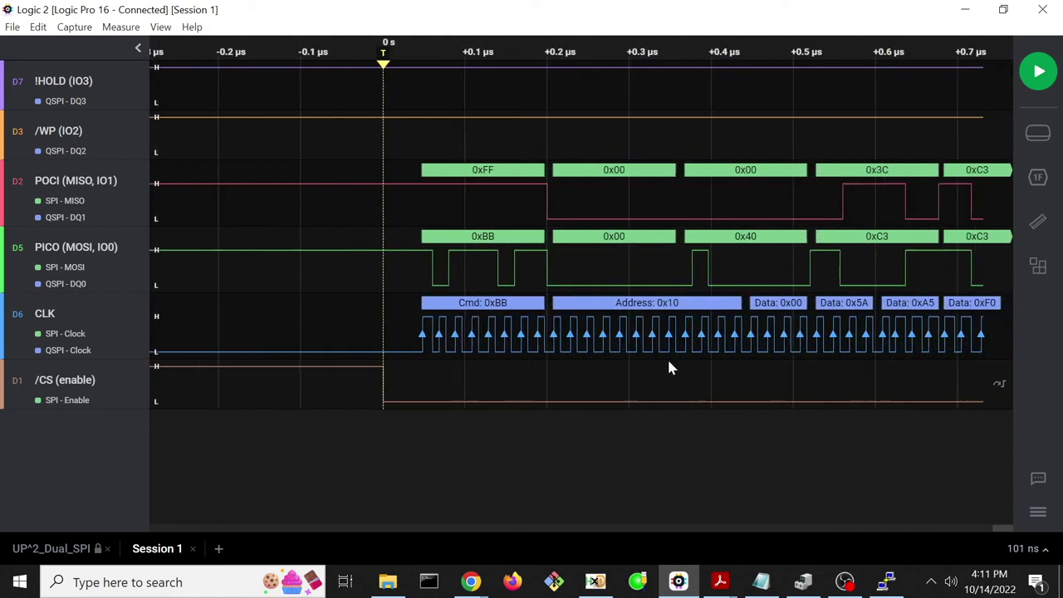
pyautogui.hscroll(1, 822, 244)
pyautogui.scroll(2, 776, 325)
pyautogui.hscroll(2, 522, 296)
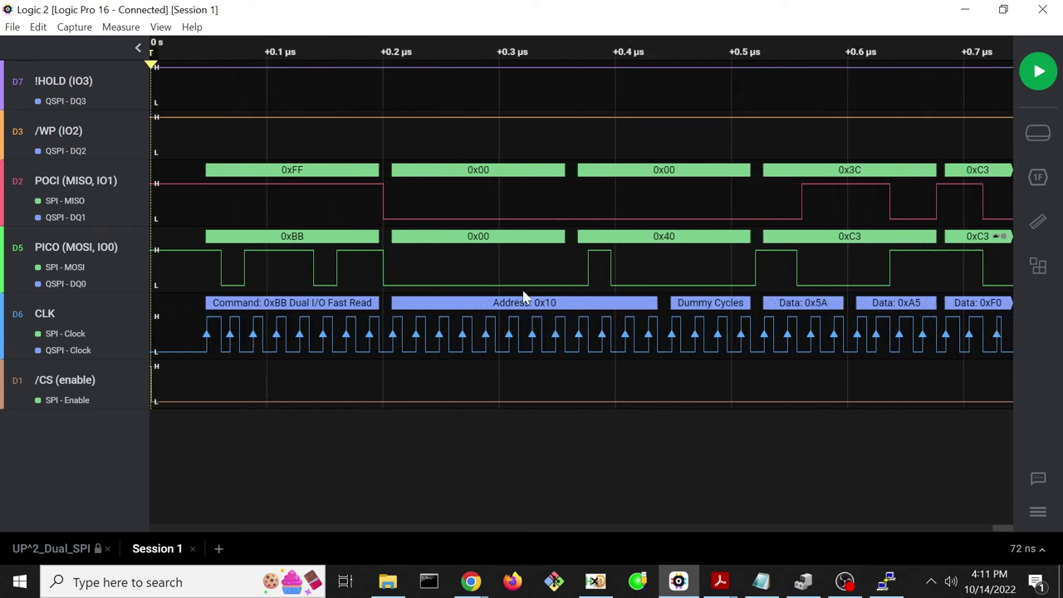
pyautogui.moveTo(648, 264); pyautogui.dragTo(308, 316)
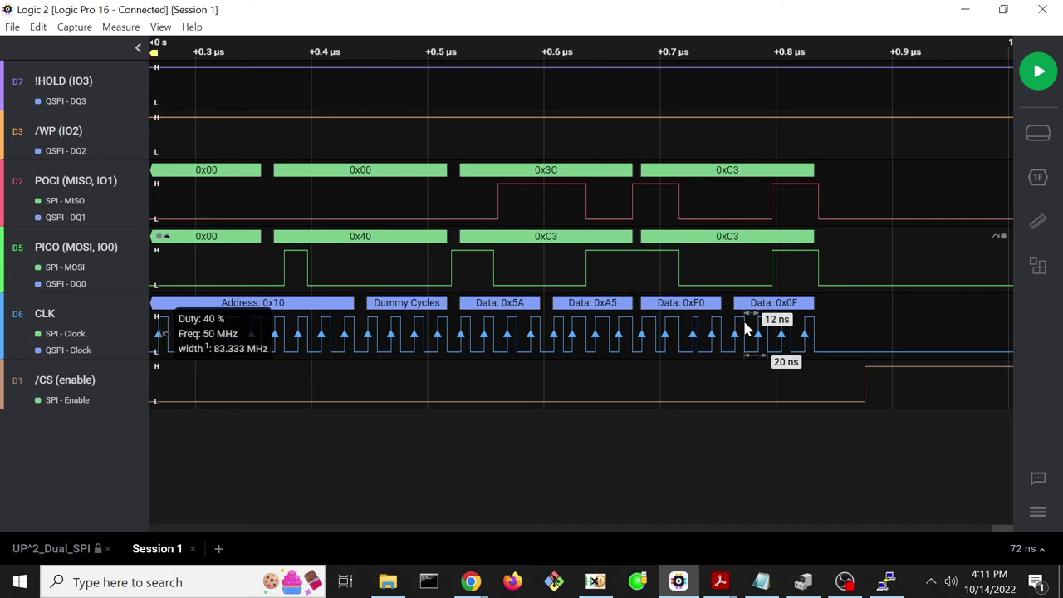
pyautogui.scroll(-2, 744, 331)
pyautogui.scroll(1, 860, 430)
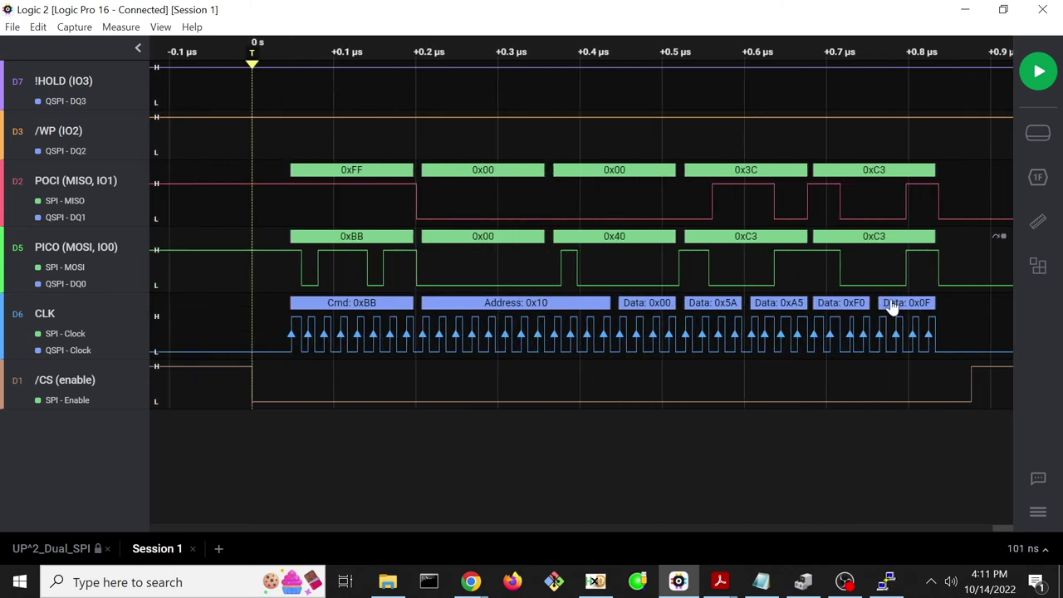
pyautogui.scroll(-1, 863, 391)
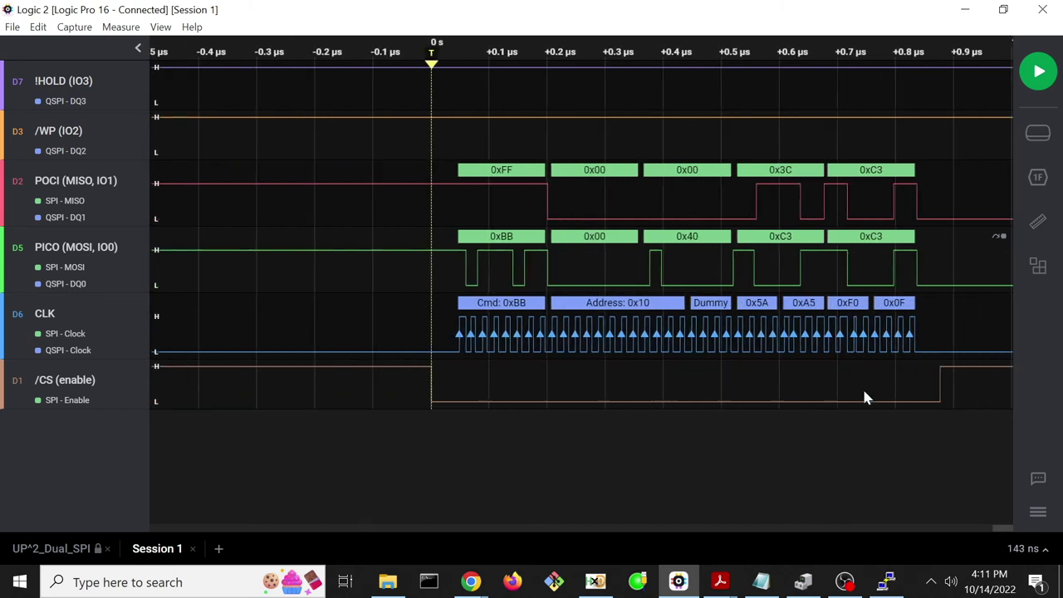
pyautogui.click(886, 581)
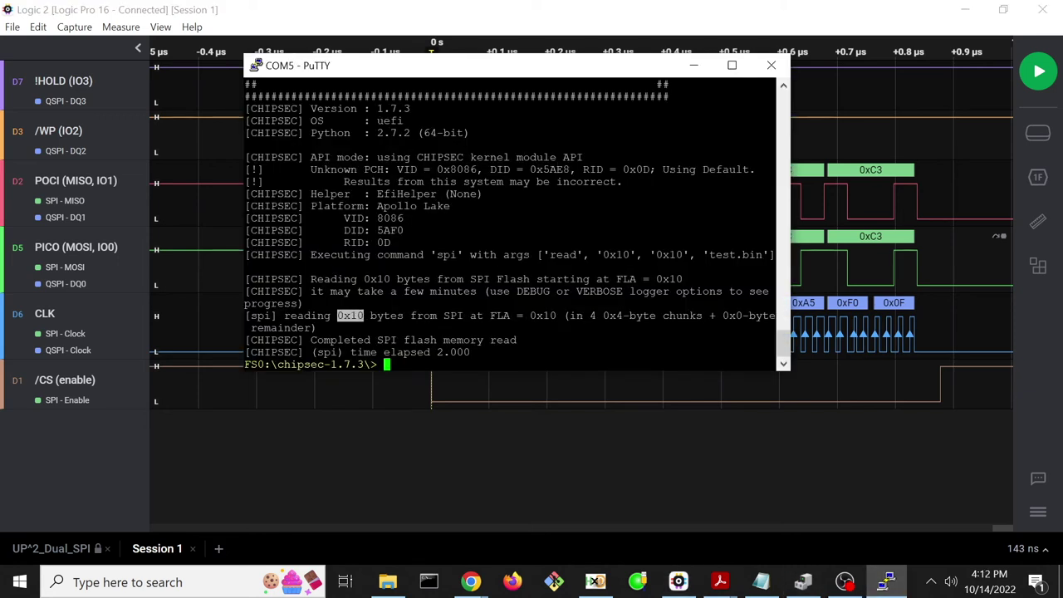
# Zoom on the captured 0xBB read burst and measure /CS low width, about 876 ns.
pyautogui.click(829, 387)
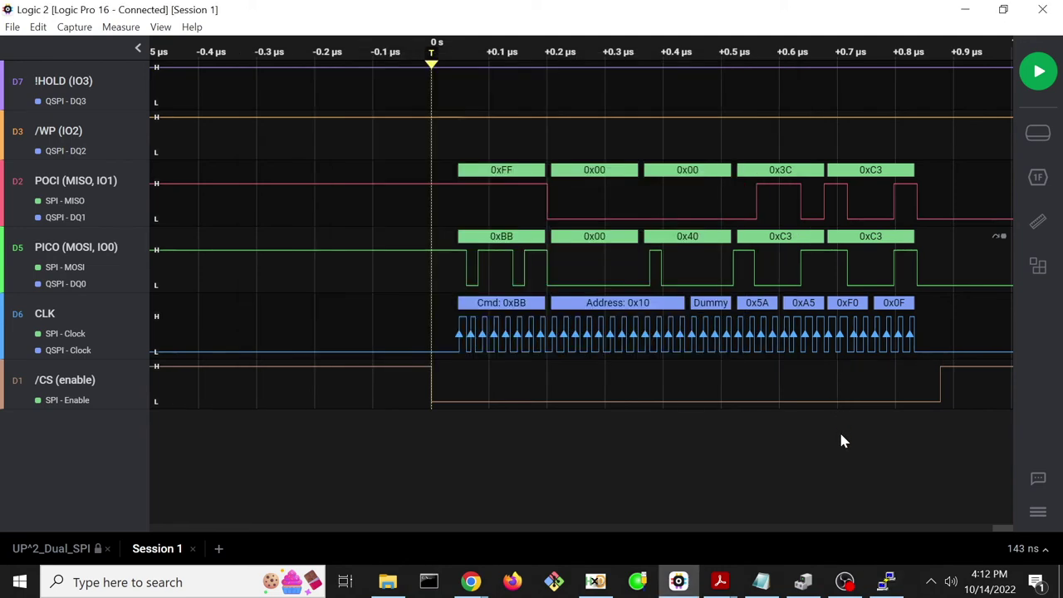
pyautogui.scroll(2, 846, 384)
pyautogui.scroll(-5, 846, 383)
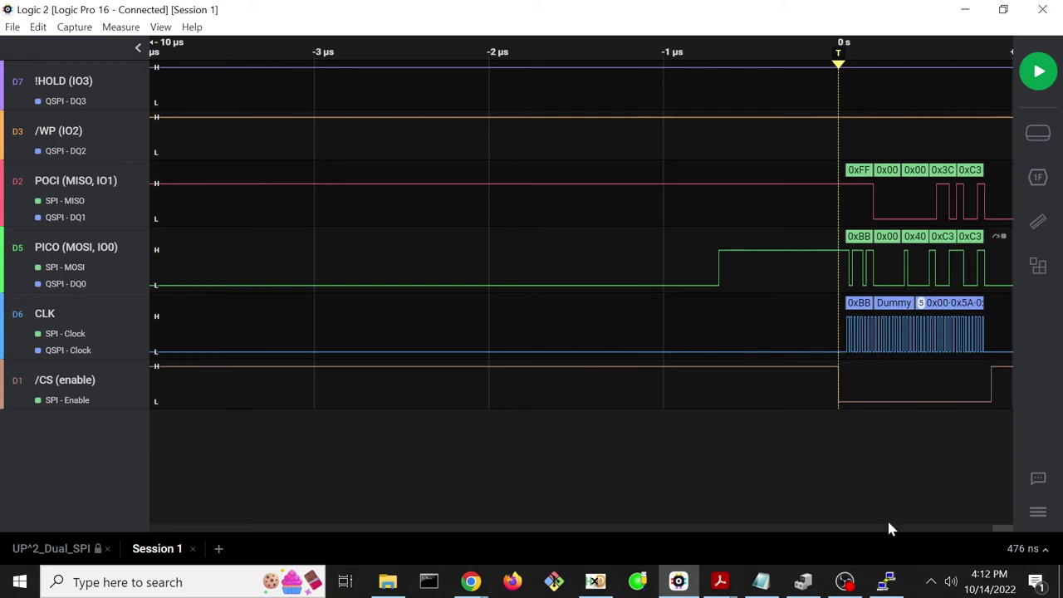
pyautogui.moveTo(939, 370)
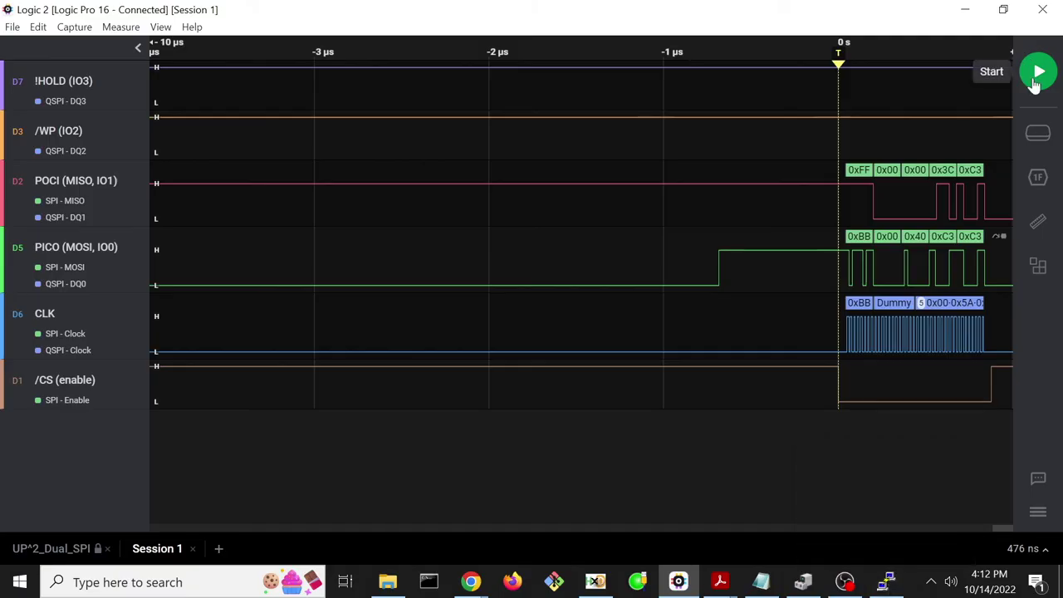
# Set the Logic Pro 16 device to Looping capture mode and start capturing.
pyautogui.click(1038, 141)
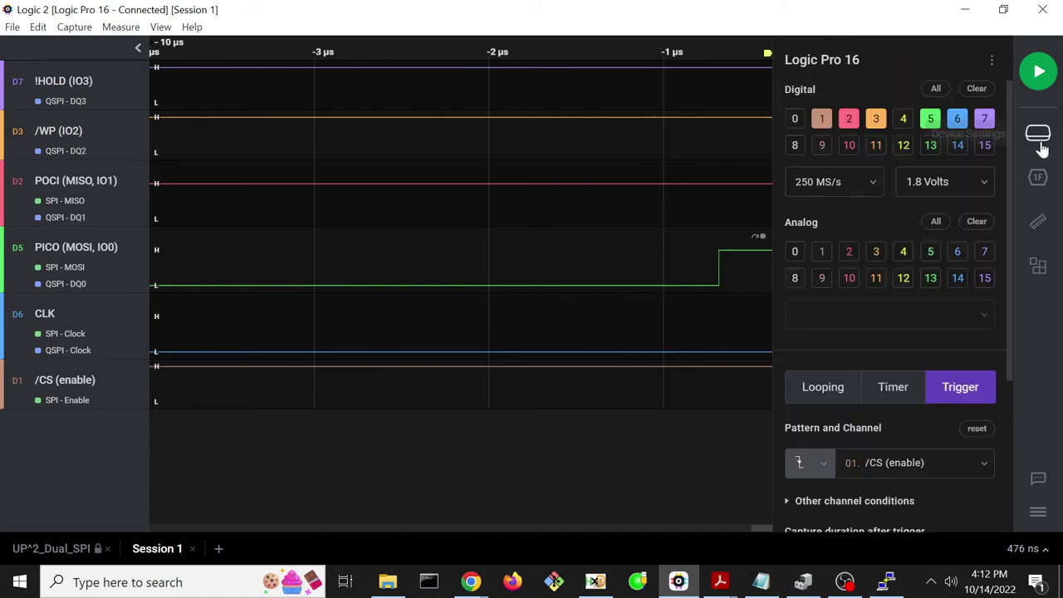
pyautogui.click(823, 390)
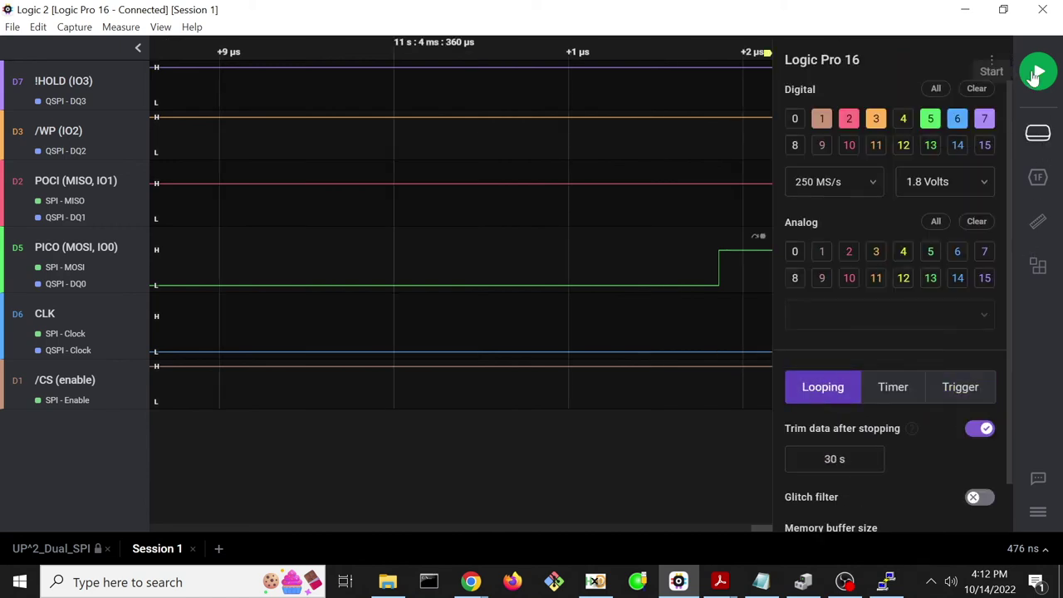
pyautogui.click(1035, 73)
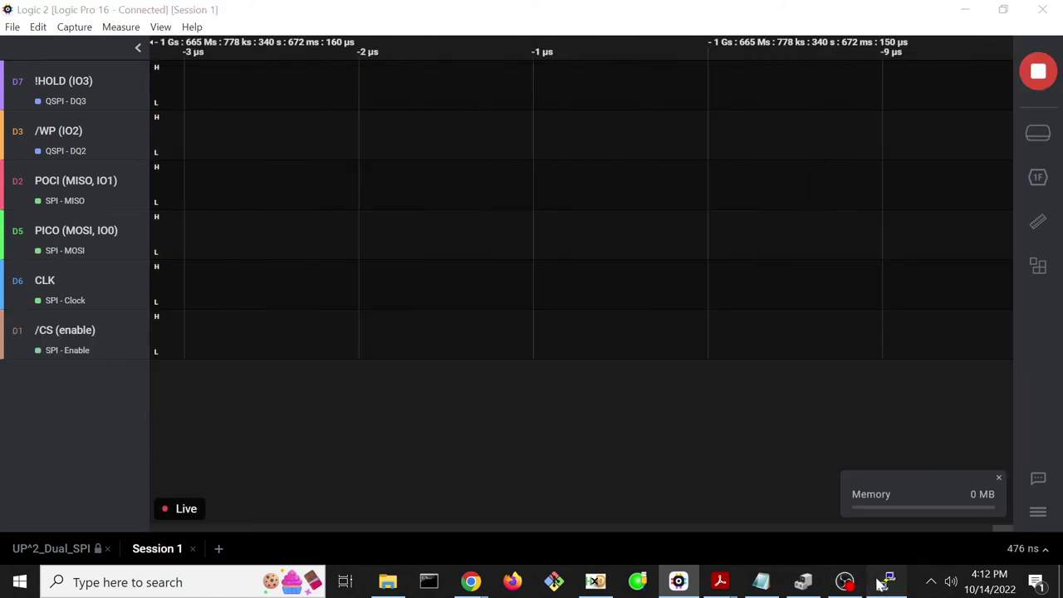
# Rerun the previous chipsec spi read in PuTTY, then return to Logic 2.
pyautogui.click(884, 582)
pyautogui.press('Up')
pyautogui.press('Return')
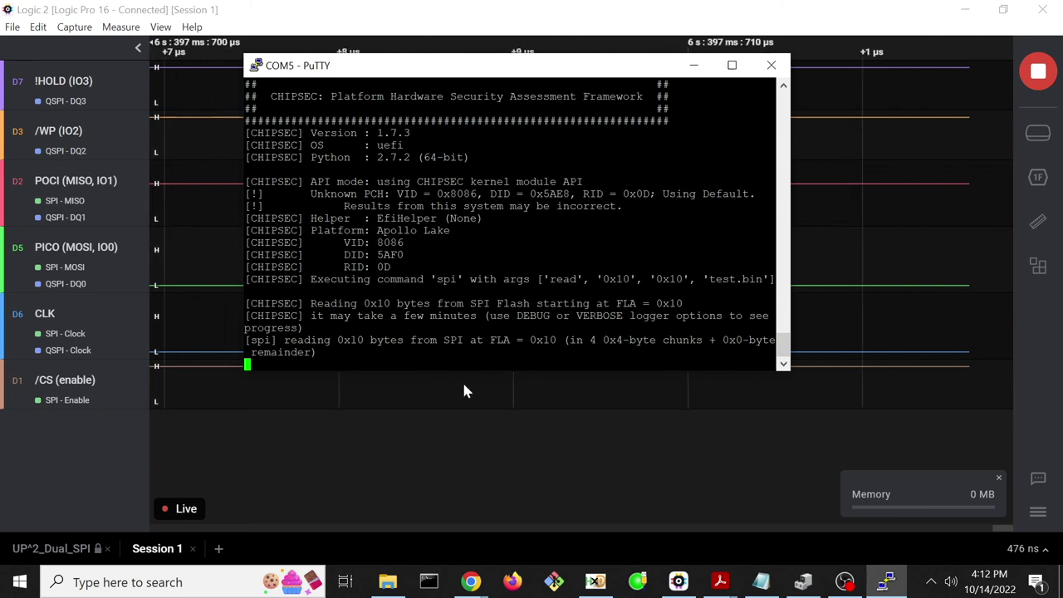
pyautogui.click(872, 178)
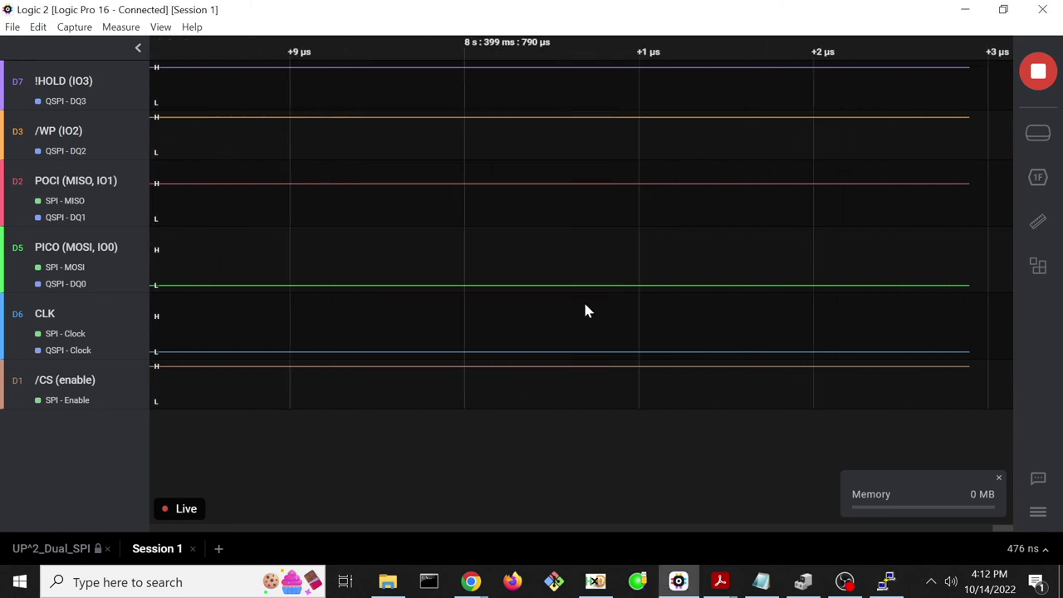
# Zoom into the 0x14 Dual I/O read returning 03 00 04 00.
pyautogui.scroll(-5, 386, 262)
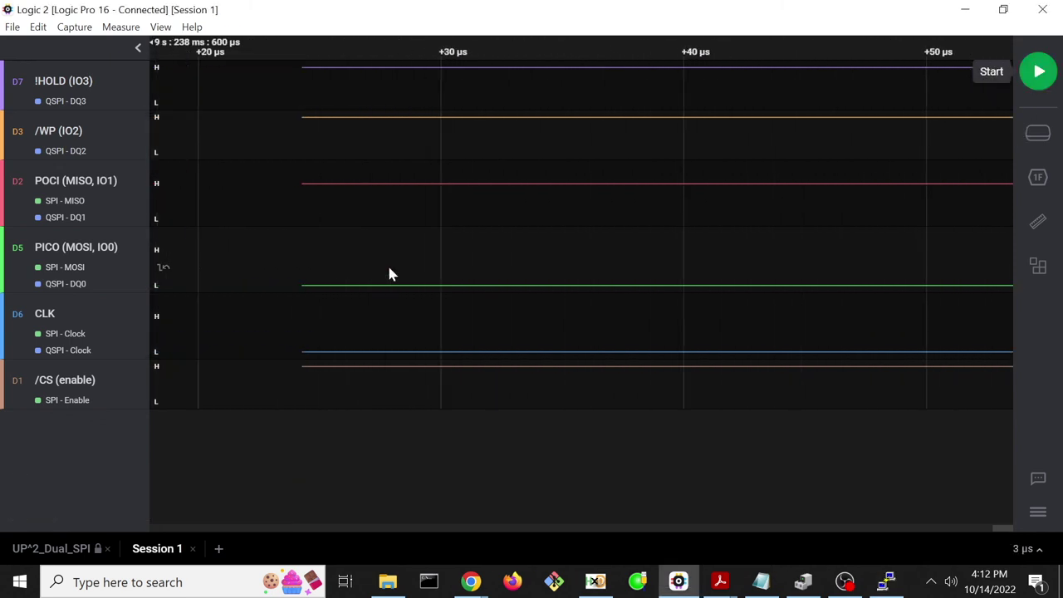
pyautogui.scroll(-10, 386, 262)
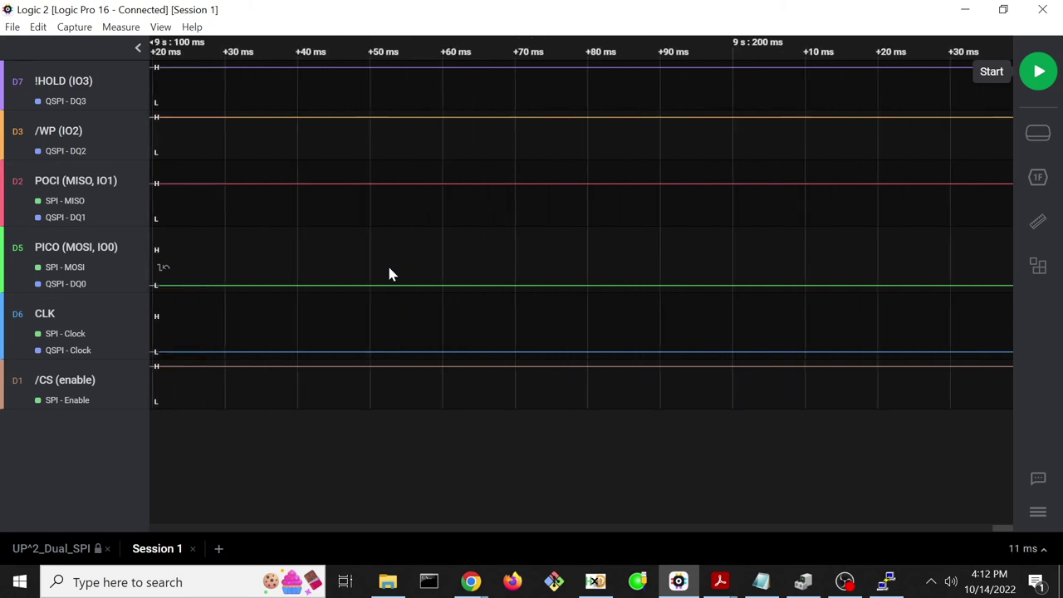
pyautogui.scroll(-6, 389, 269)
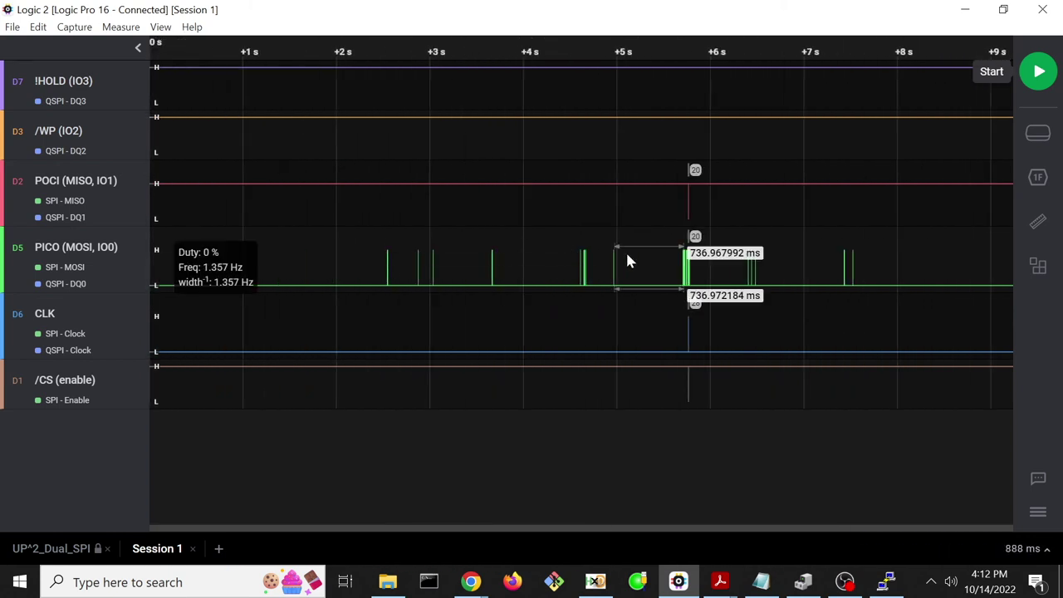
pyautogui.scroll(5, 688, 341)
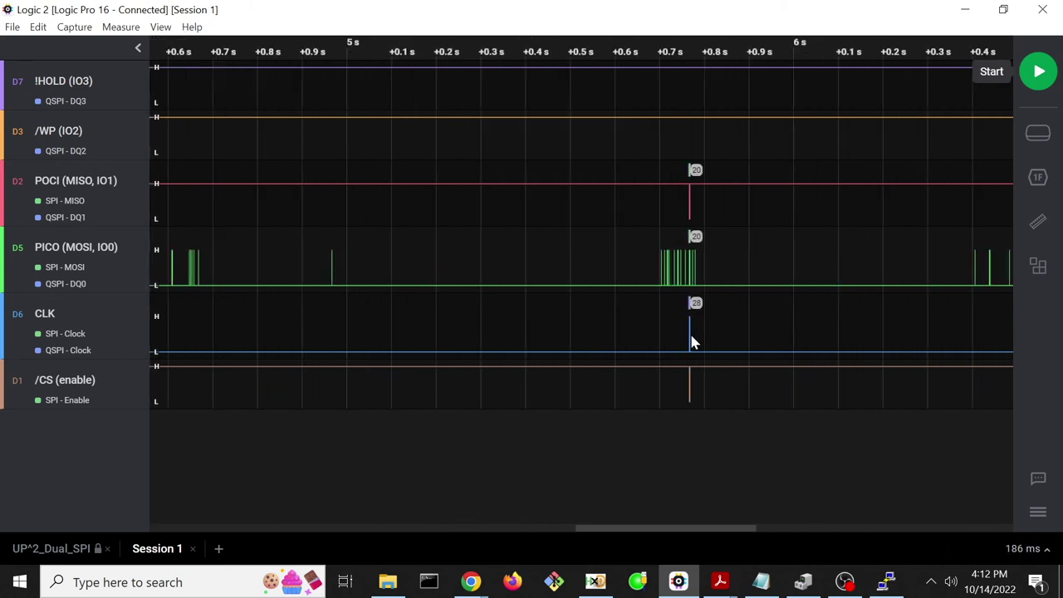
pyautogui.scroll(6, 695, 330)
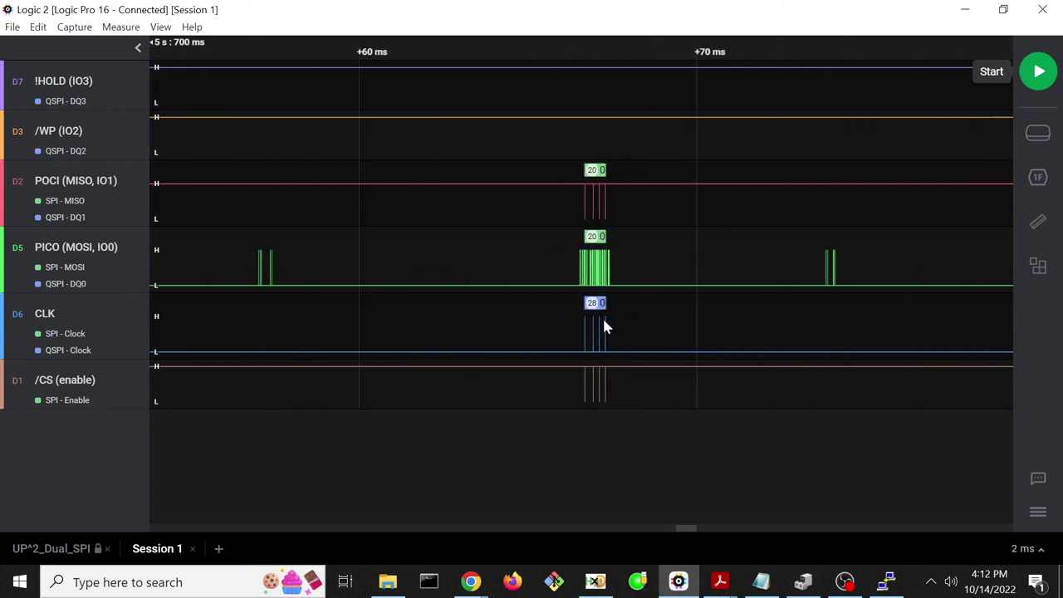
pyautogui.scroll(1, 693, 340)
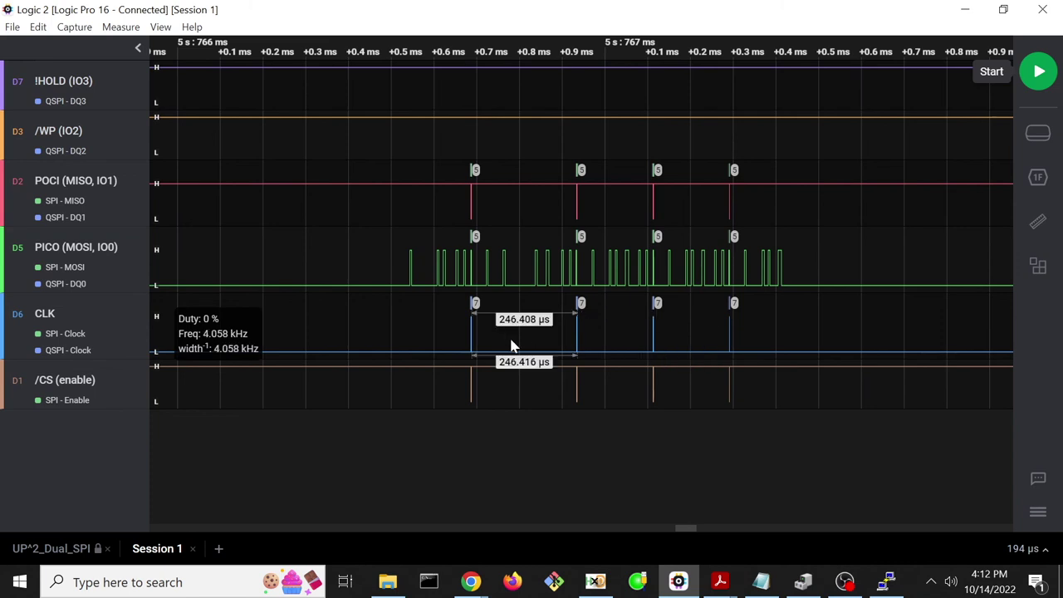
pyautogui.scroll(3, 475, 347)
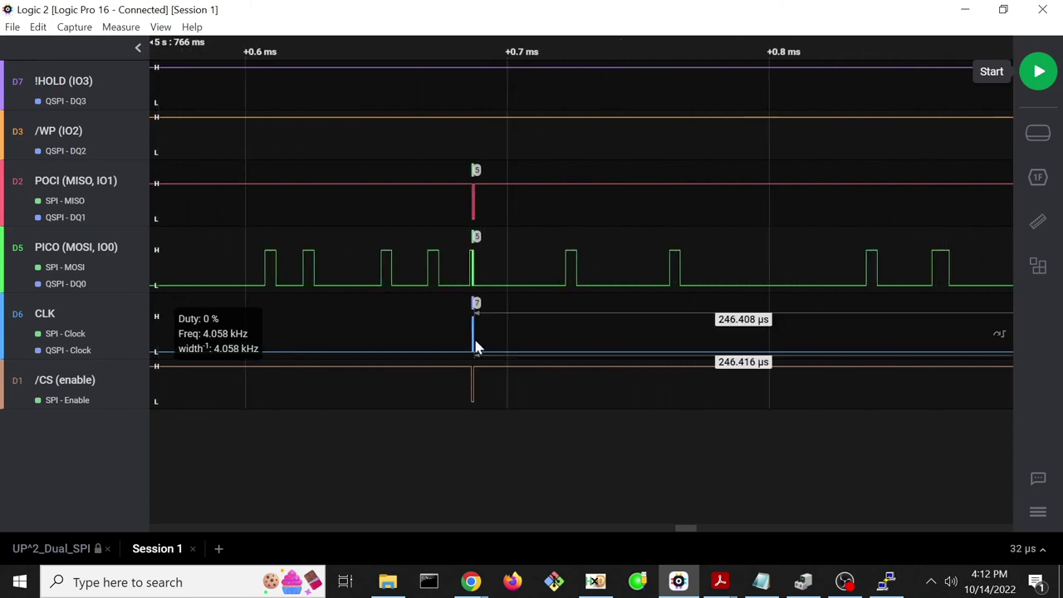
pyautogui.scroll(-1, 475, 347)
pyautogui.scroll(6, 475, 347)
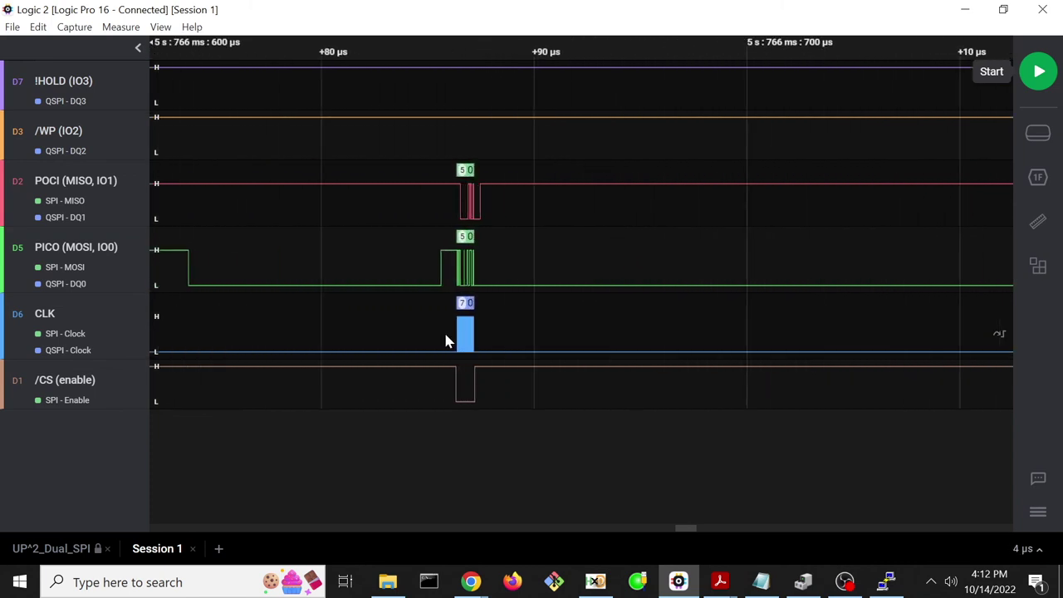
pyautogui.scroll(4, 490, 340)
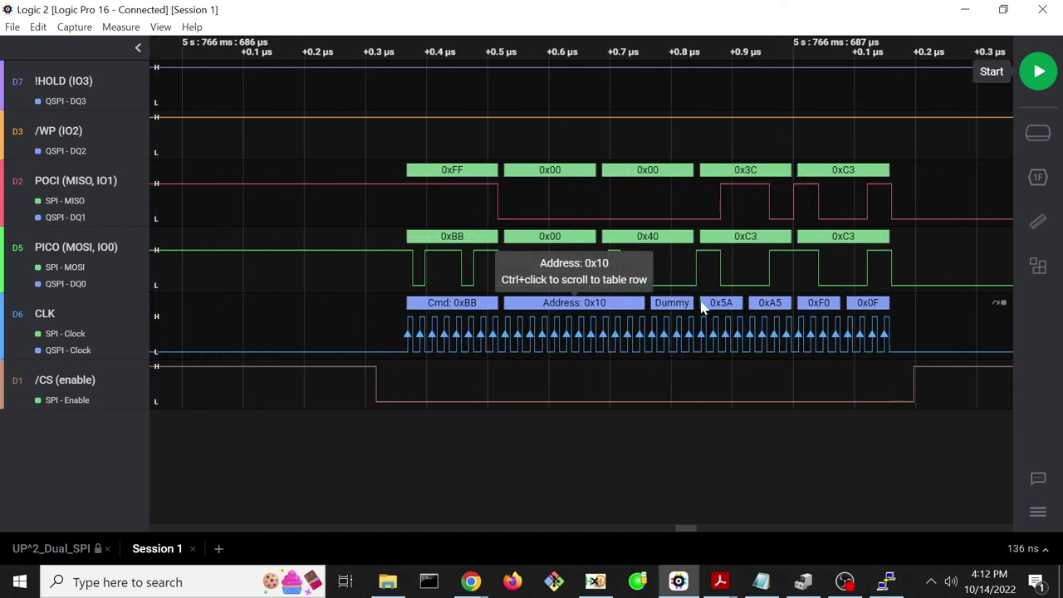
pyautogui.scroll(-4, 898, 323)
pyautogui.hscroll(5, 606, 315)
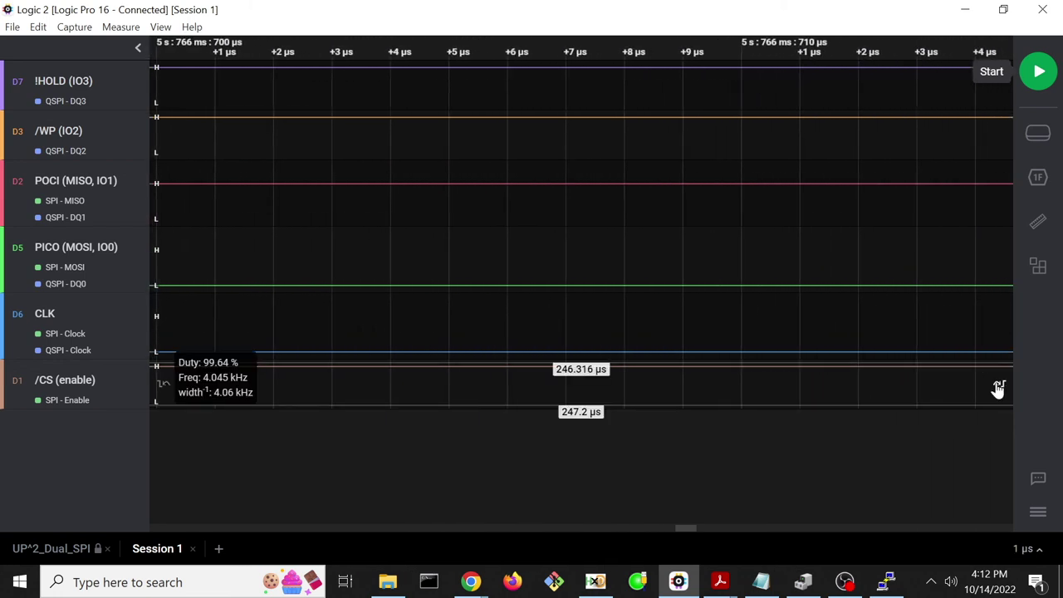
pyautogui.click(997, 387)
pyautogui.scroll(3, 598, 324)
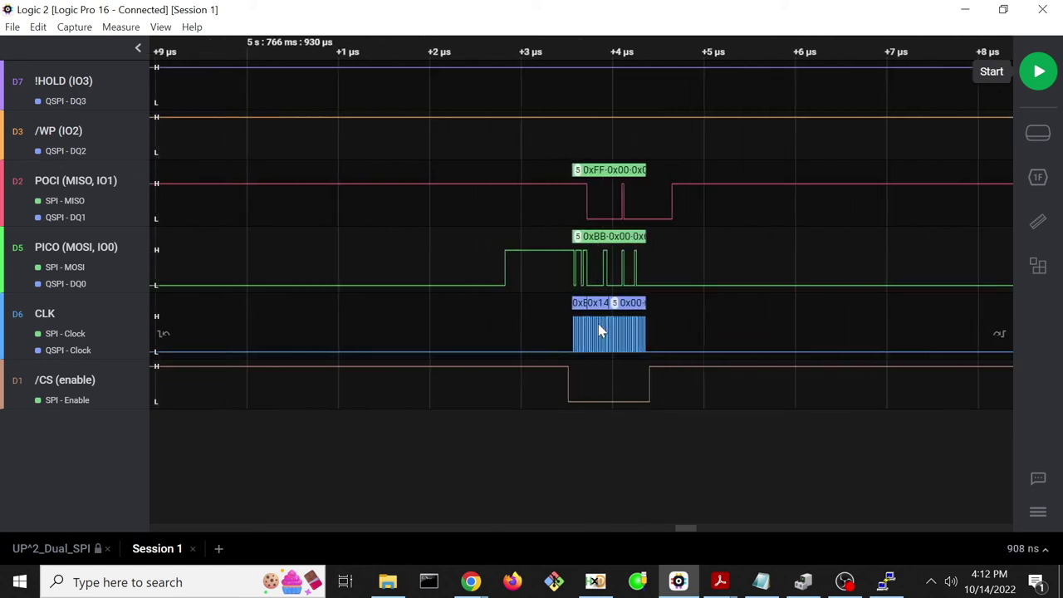
pyautogui.scroll(2, 599, 330)
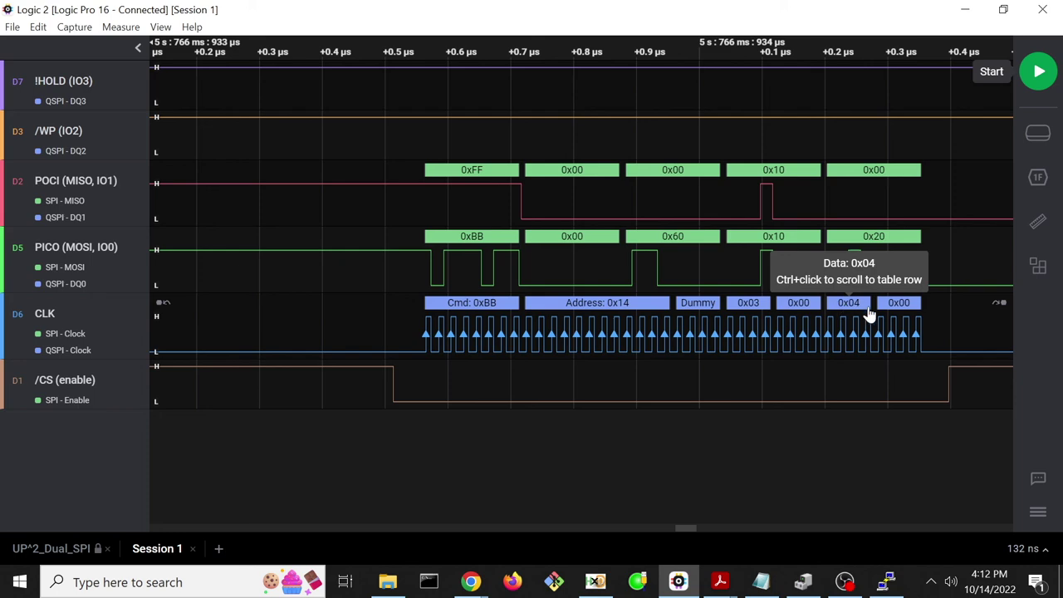
pyautogui.scroll(1, 868, 314)
pyautogui.scroll(1, 847, 315)
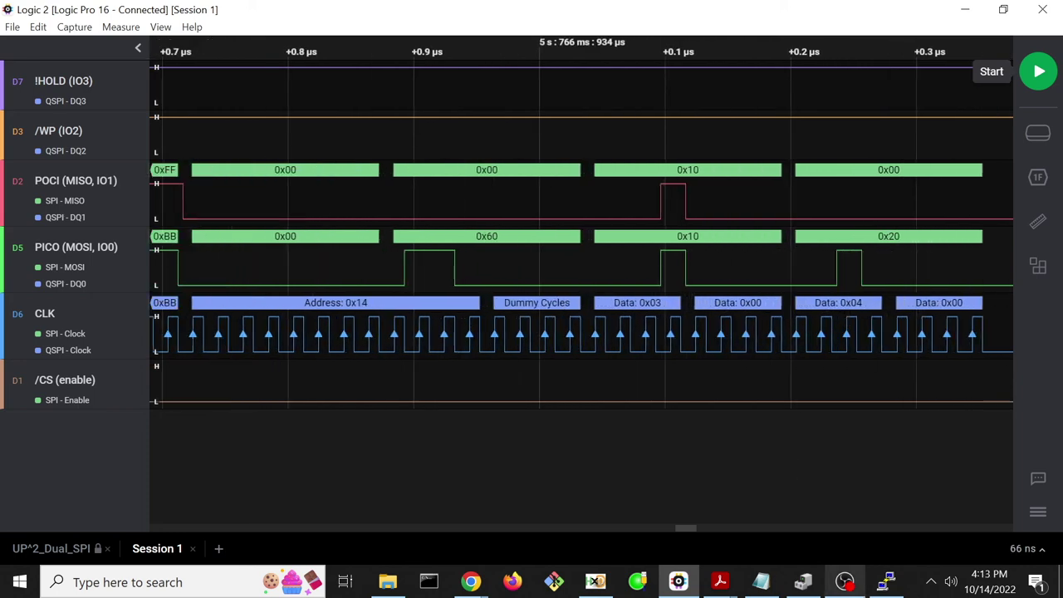
# Select bytes at offsets 14–17 in the HxD dump to compare with the capture.
pyautogui.moveTo(600, 586)
pyautogui.click(596, 508)
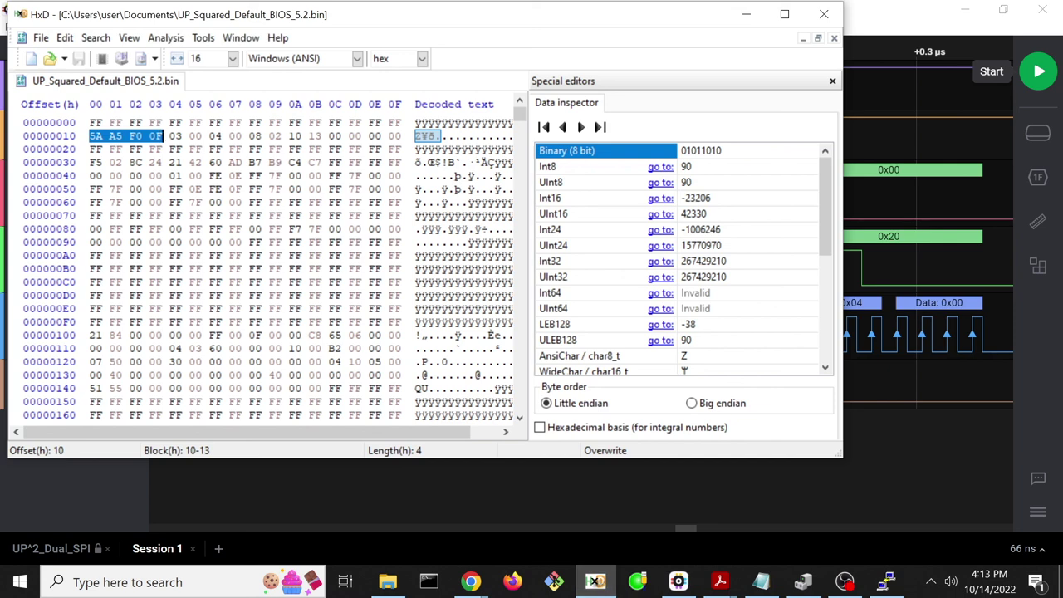
pyautogui.moveTo(176, 135); pyautogui.dragTo(195, 135)
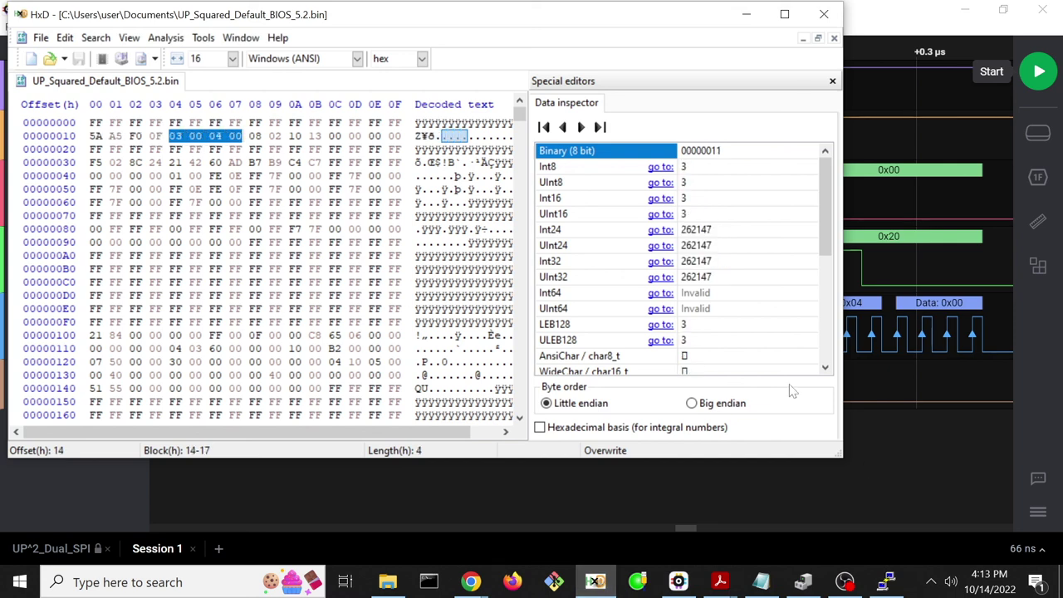
pyautogui.click(883, 445)
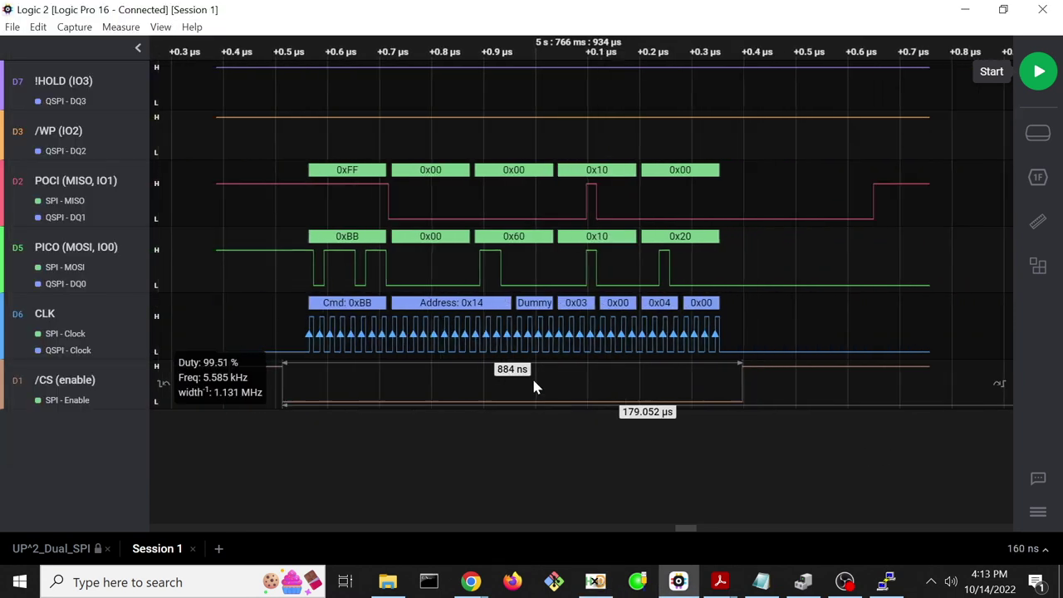